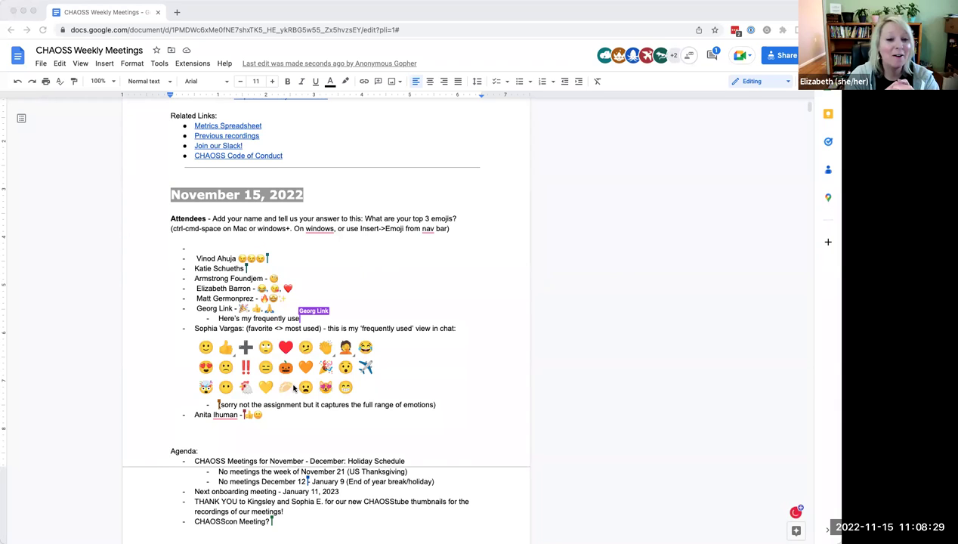
# Step: Add another attendee's full name as a new bullet at the end of the November 15 Attendees list
pyautogui.write('Sean Goggins')
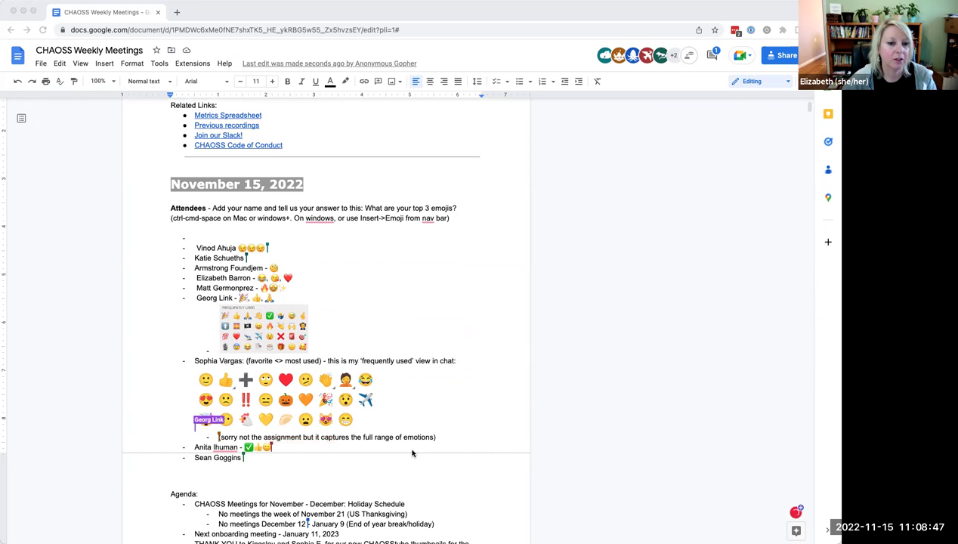
pyautogui.scroll(-1, 413, 454)
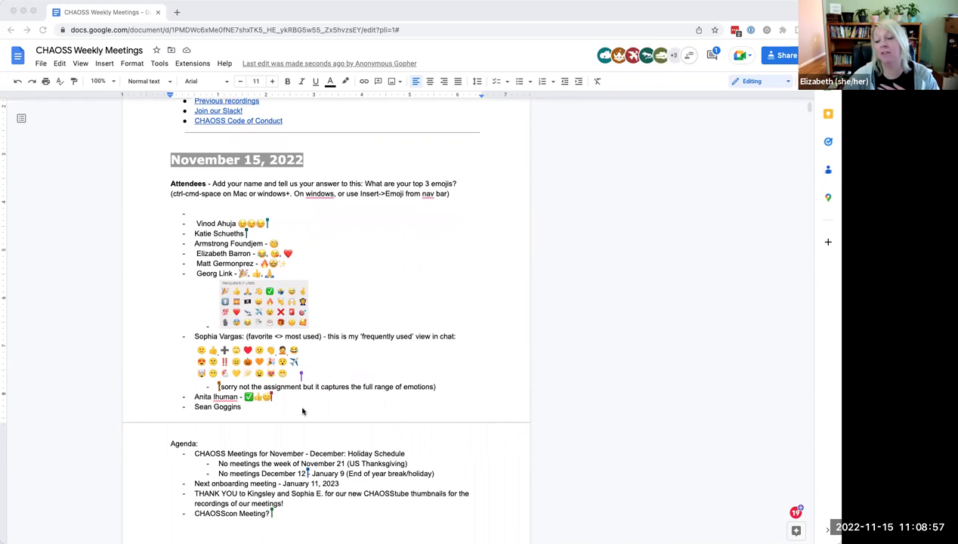
# Step: Change the attendee emoji prompt from asking for top 3 to top 10 emojis
pyautogui.press('super+Tab')
pyautogui.click(426, 183)
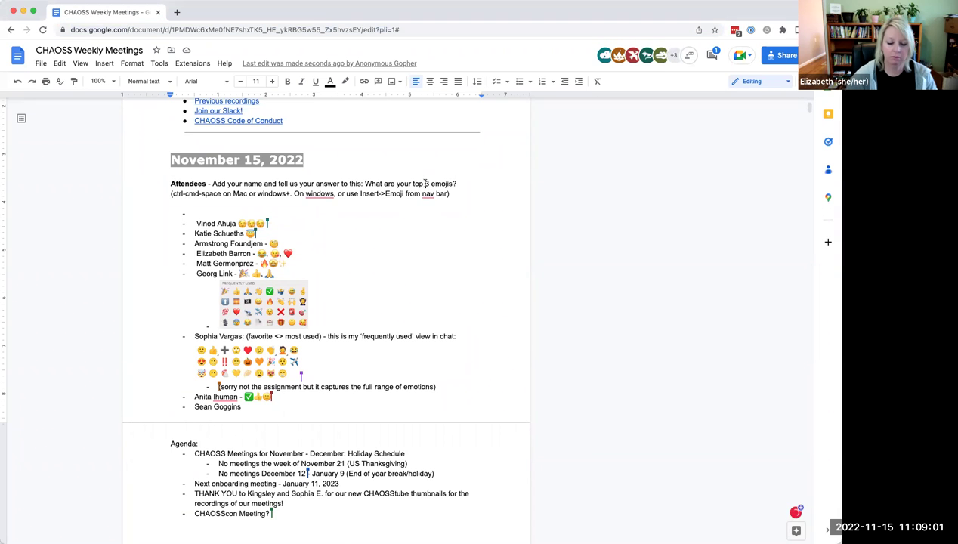
pyautogui.press('BackSpace')
pyautogui.write('10')
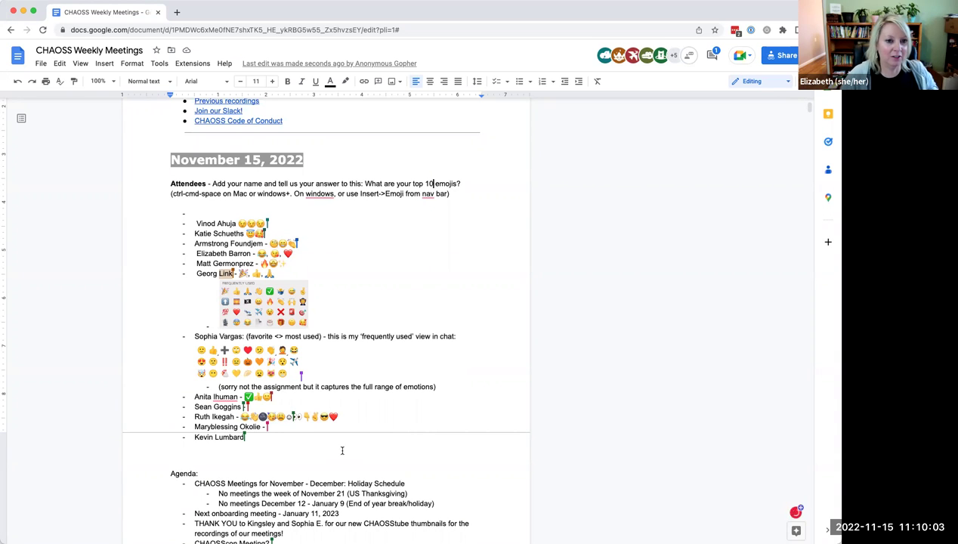
pyautogui.scroll(-5, 342, 450)
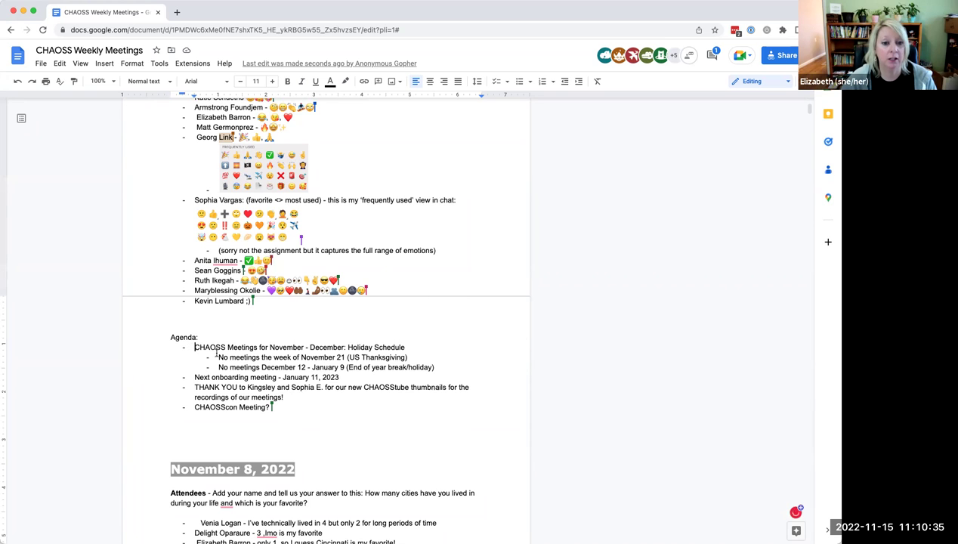
# Step: Select the holiday schedule agenda bullet together with its two sub-bullets
pyautogui.moveTo(192, 347); pyautogui.dragTo(436, 366)
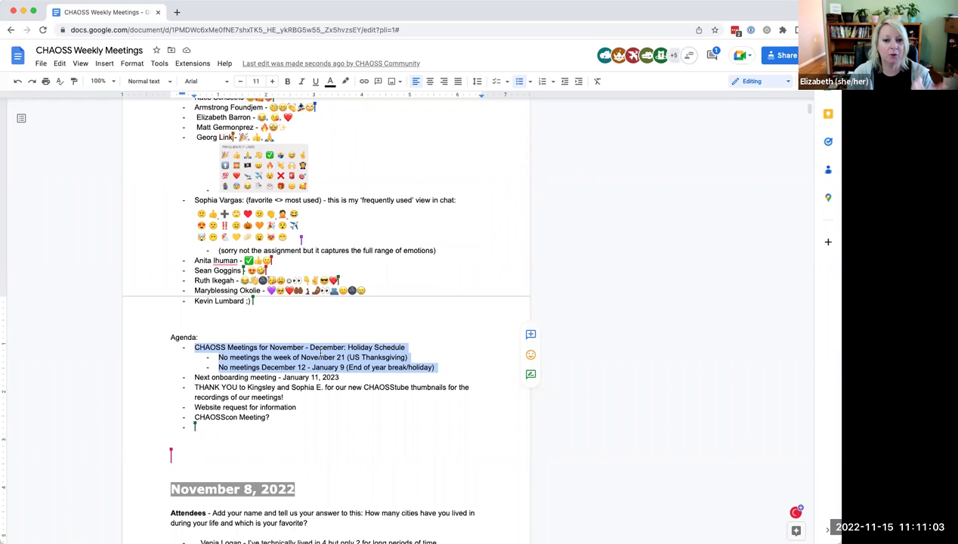
# Step: Add the Thanksgiving exception note: an Augur meeting 9 am Monday November 21 - Getting Started with Augur
pyautogui.click(429, 356)
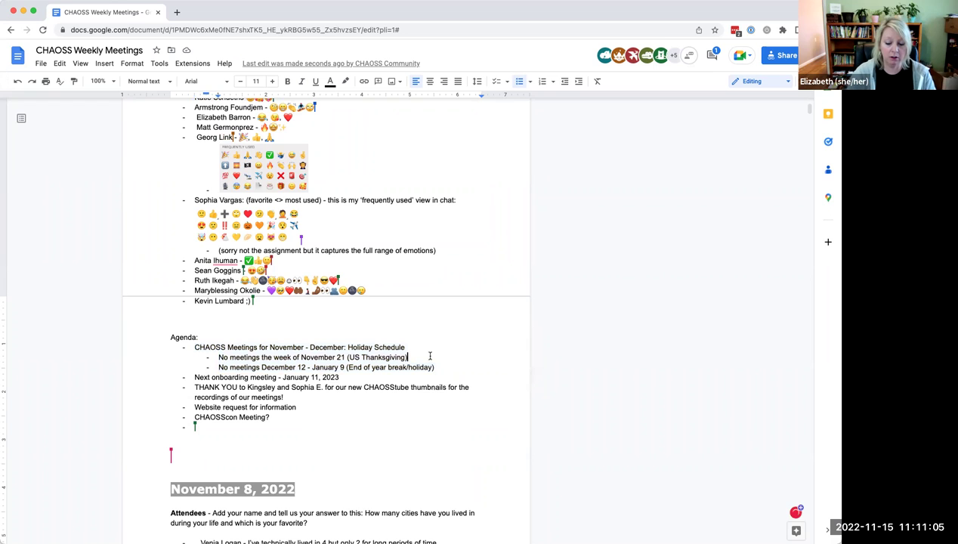
pyautogui.write('(with the ')
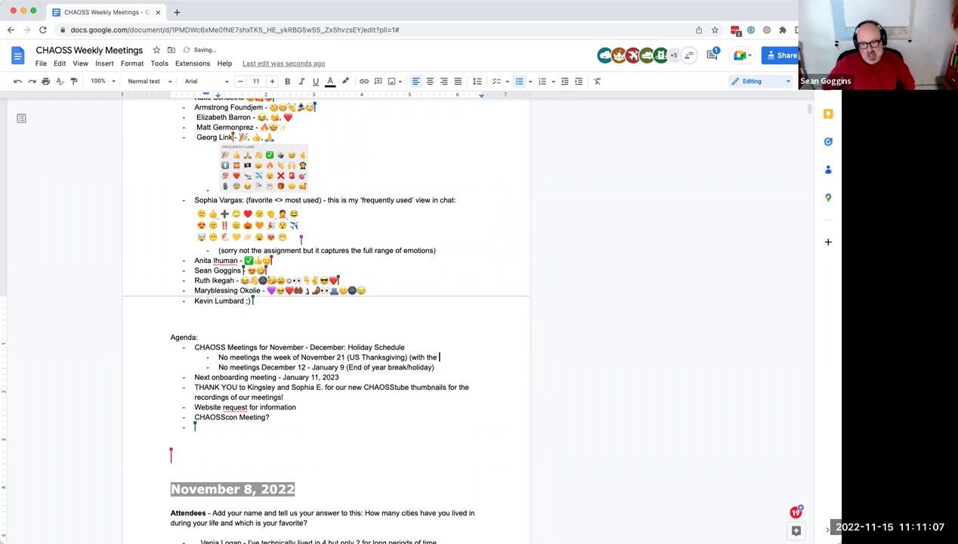
pyautogui.write('exception of ')
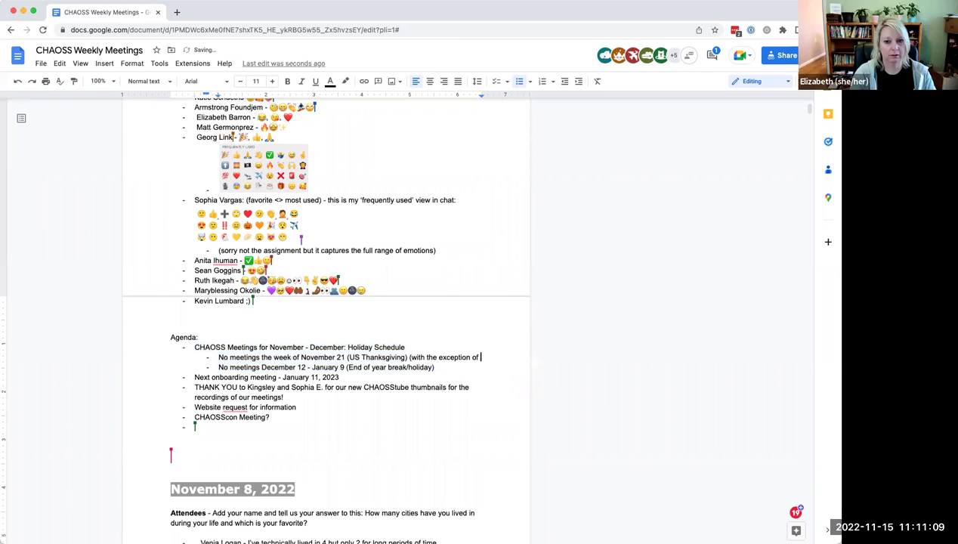
pyautogui.write("Sean's Augur meet")
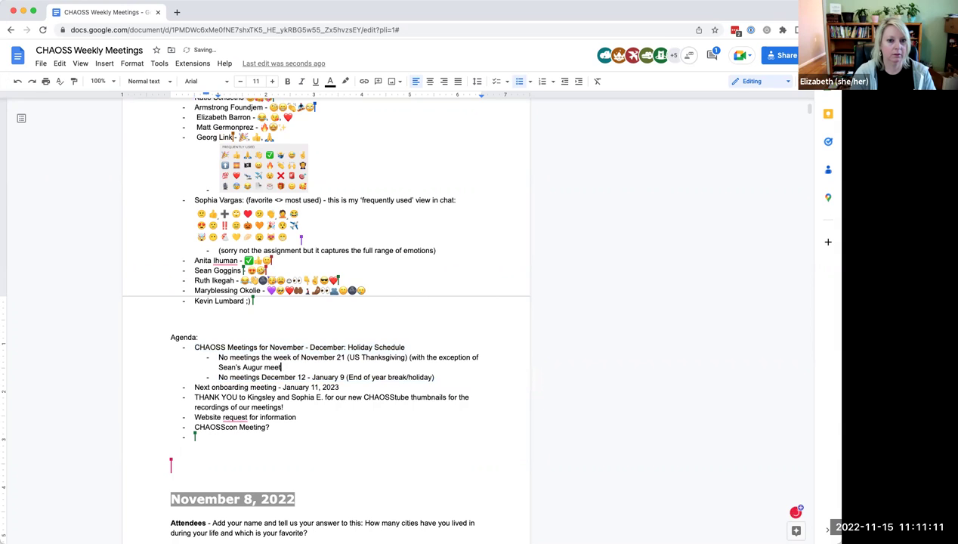
pyautogui.write('ing 9 am M')
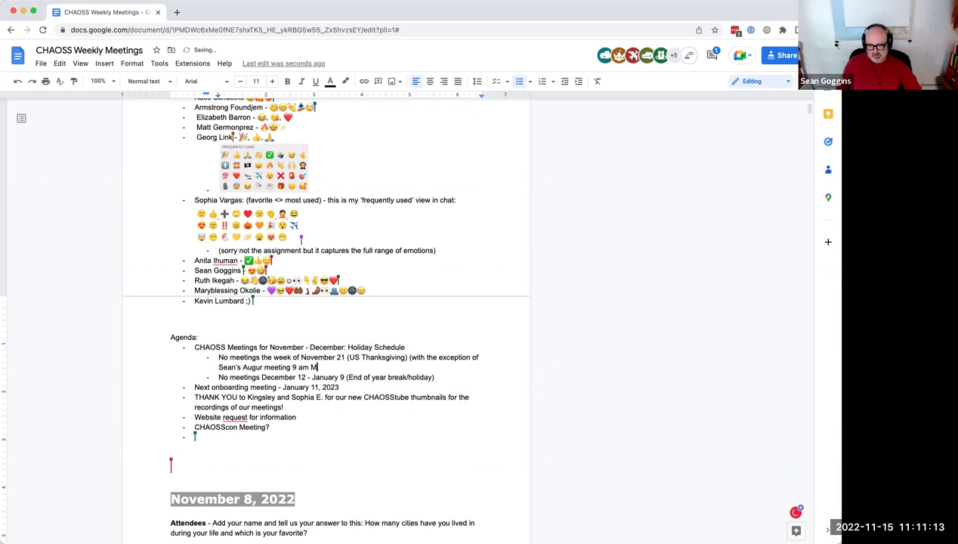
pyautogui.write('onday - Getting Started with Augur)')
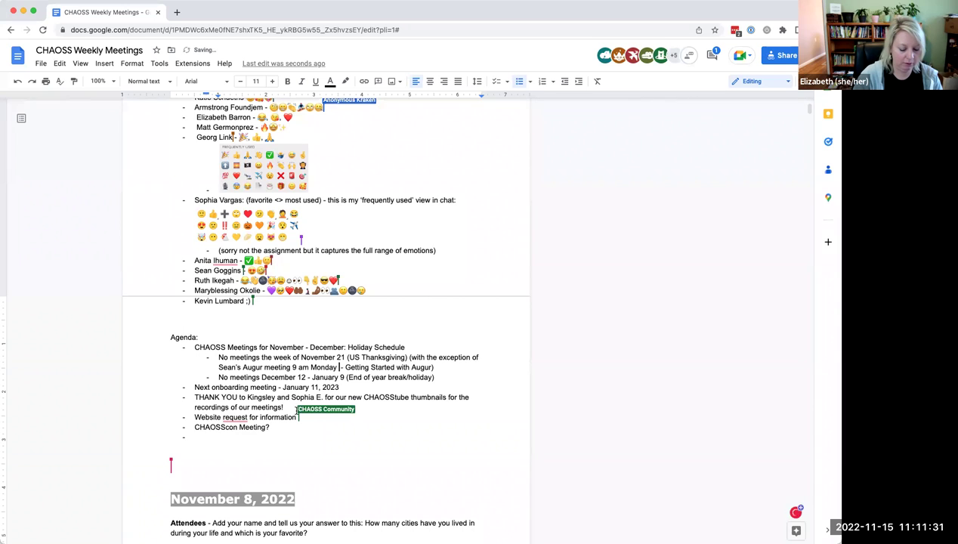
pyautogui.write('November 21')
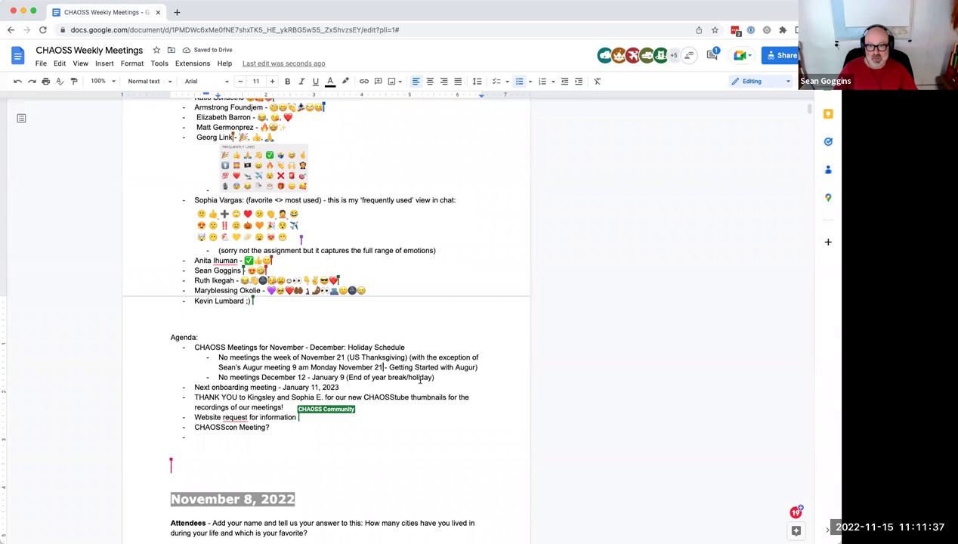
# Step: Make the Augur meeting time read 9-11 am US Central
pyautogui.click(310, 367)
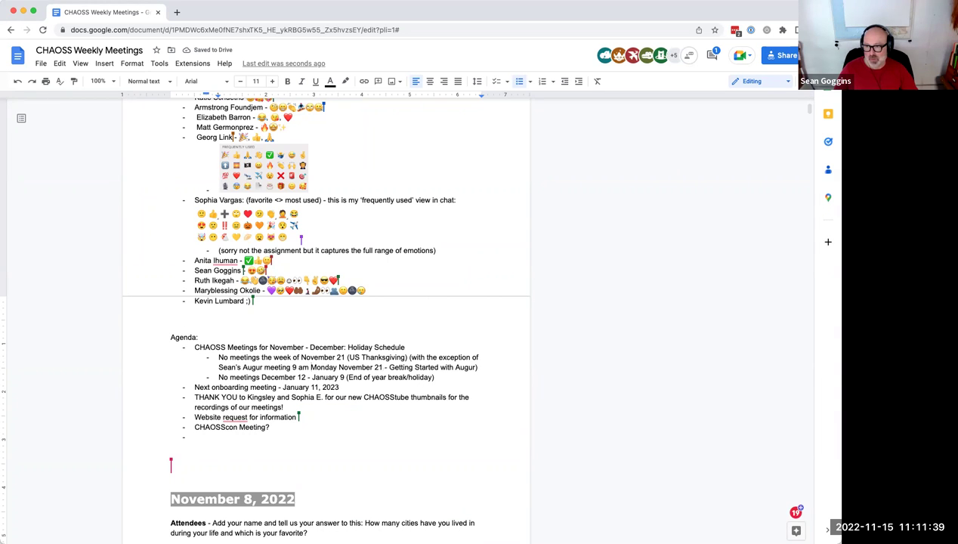
pyautogui.write('US Centr')
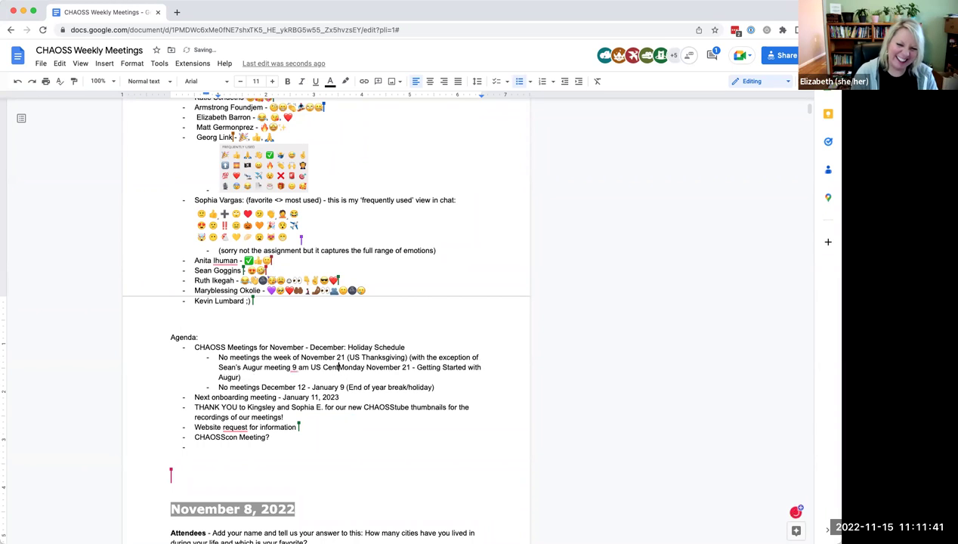
pyautogui.write('al')
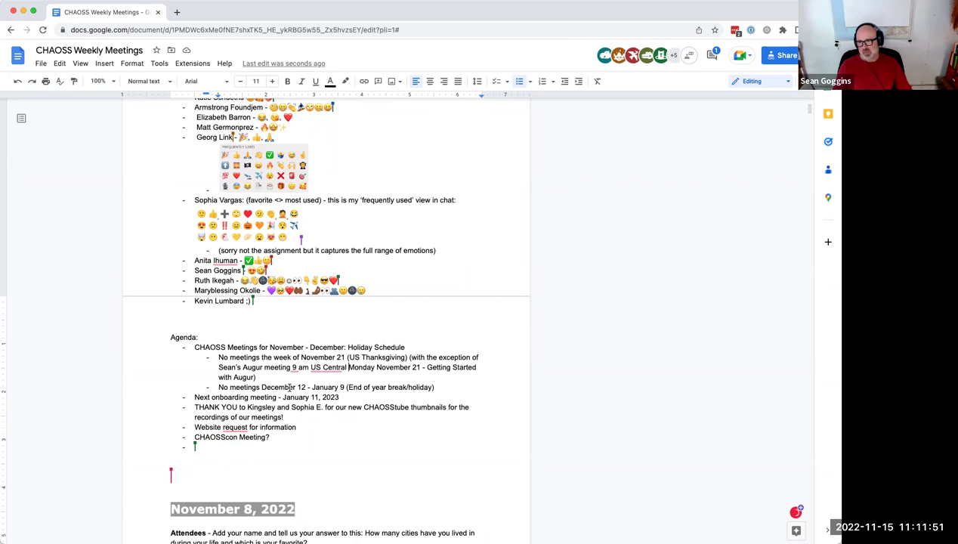
pyautogui.click(297, 367)
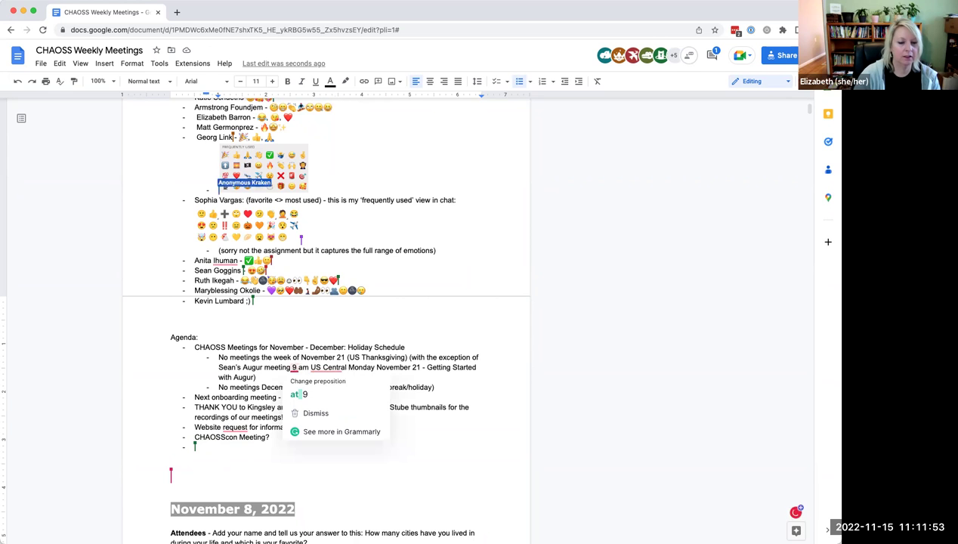
pyautogui.write('-11')
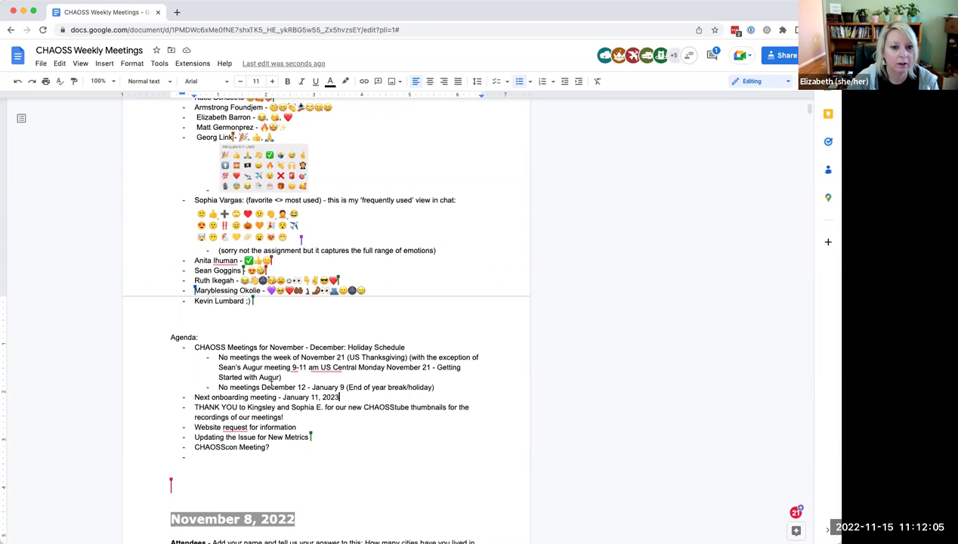
pyautogui.moveTo(217, 387); pyautogui.dragTo(436, 386)
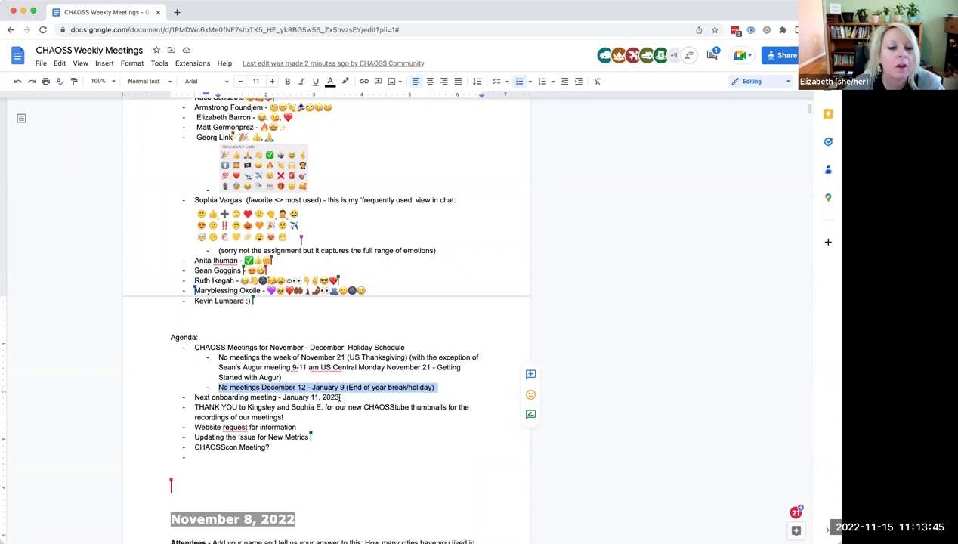
# Step: Type YES after the CHAOSScon question and add two empty bullets above that item
pyautogui.click(284, 447)
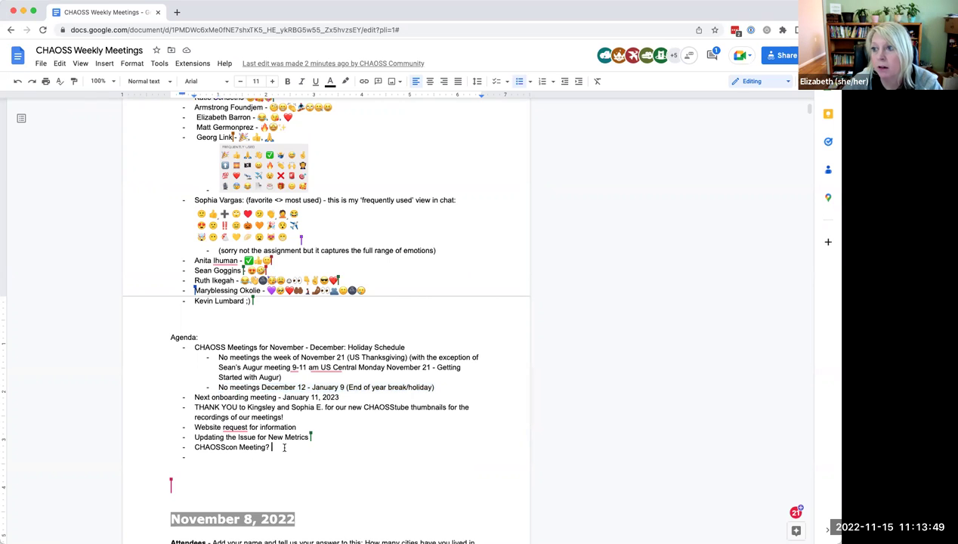
pyautogui.write('YE')
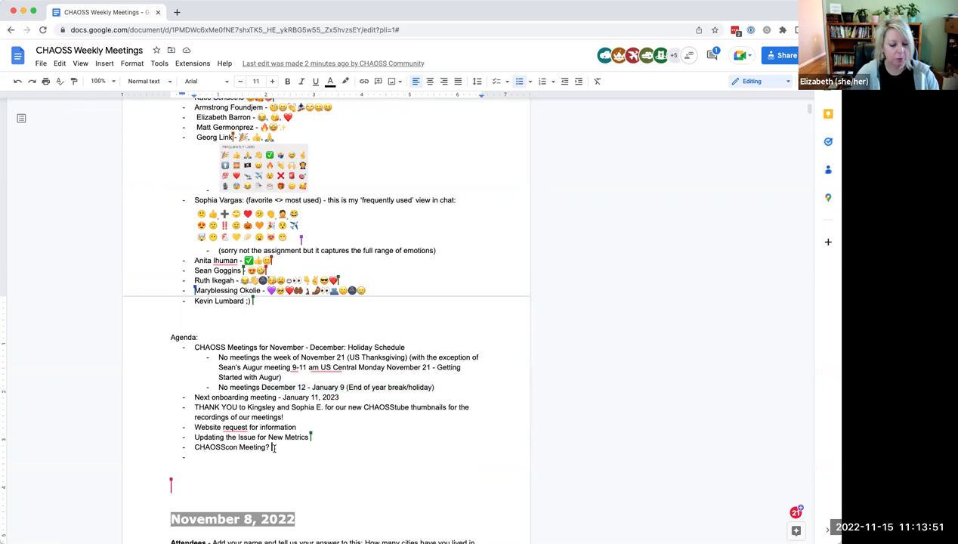
pyautogui.write('S')
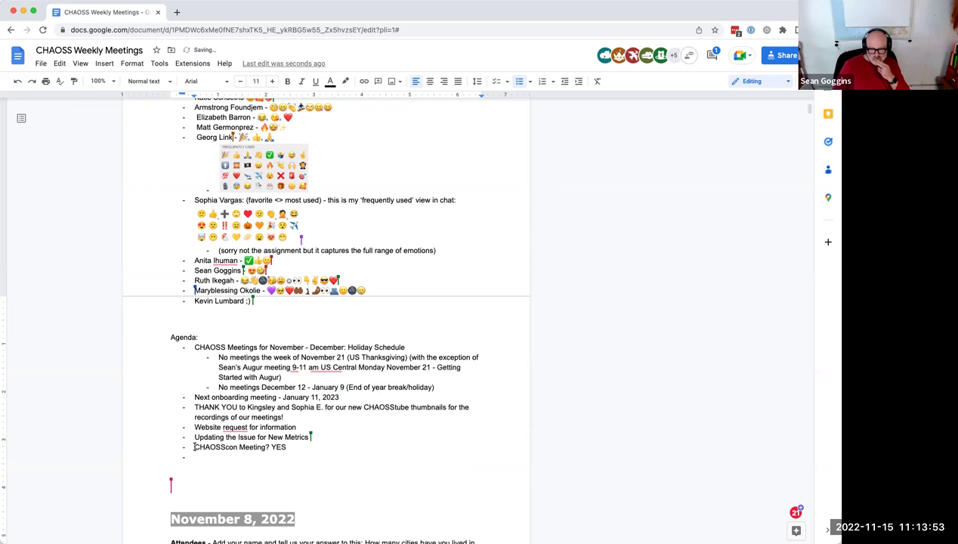
pyautogui.press('super+Left')
pyautogui.press('Return')
pyautogui.press('Return')
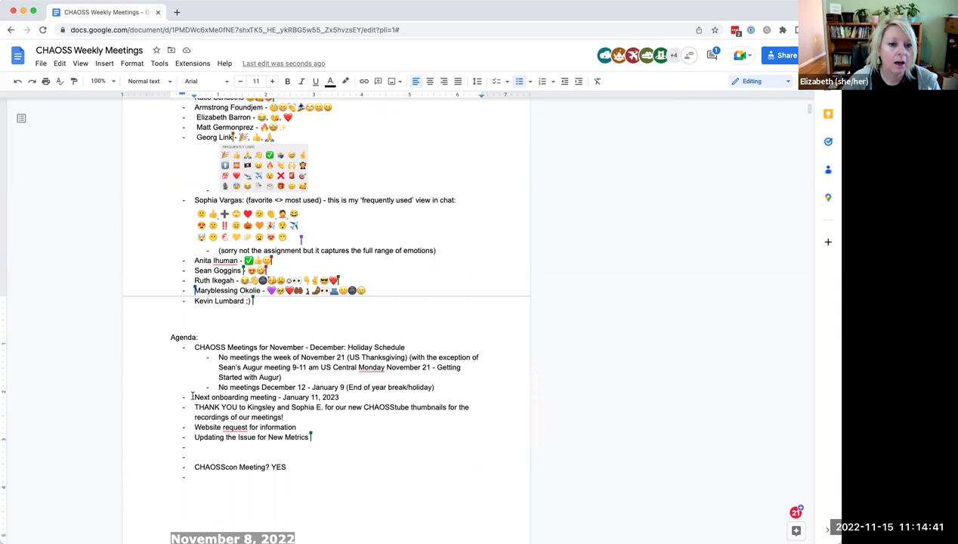
# Step: Insert 'newcomers' after 'Next' so the item reads 'Next newcomers onboarding meeting - January 11, 2023'
pyautogui.moveTo(194, 396); pyautogui.dragTo(340, 394)
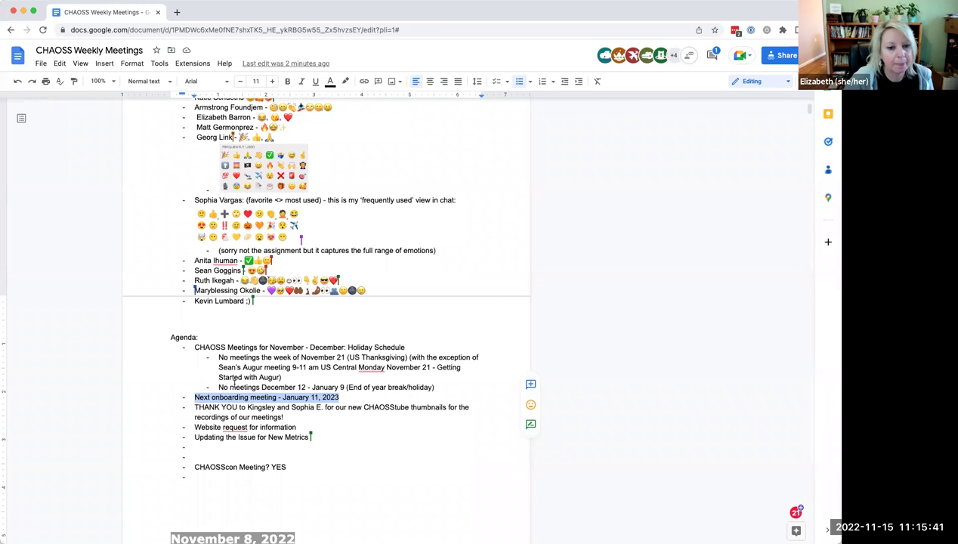
pyautogui.click(212, 397)
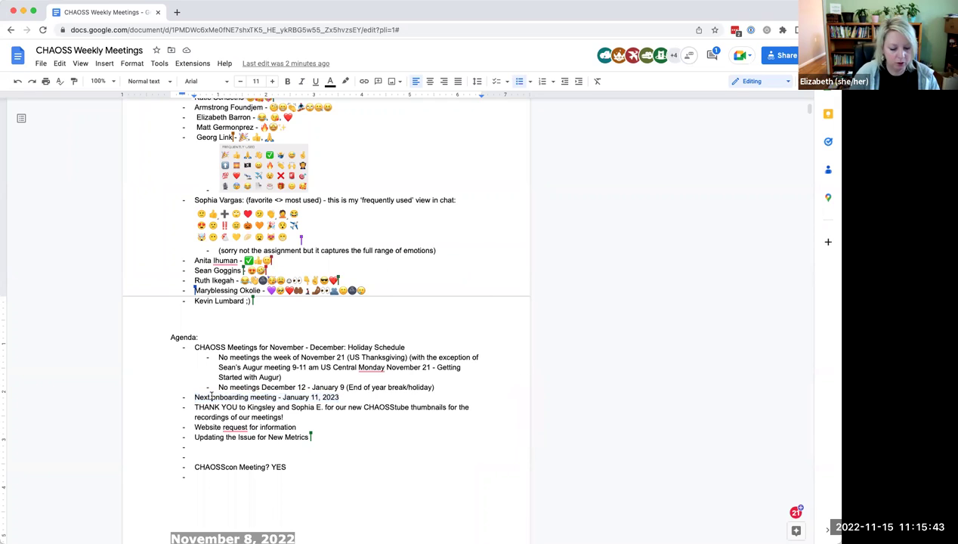
pyautogui.write('newcomers')
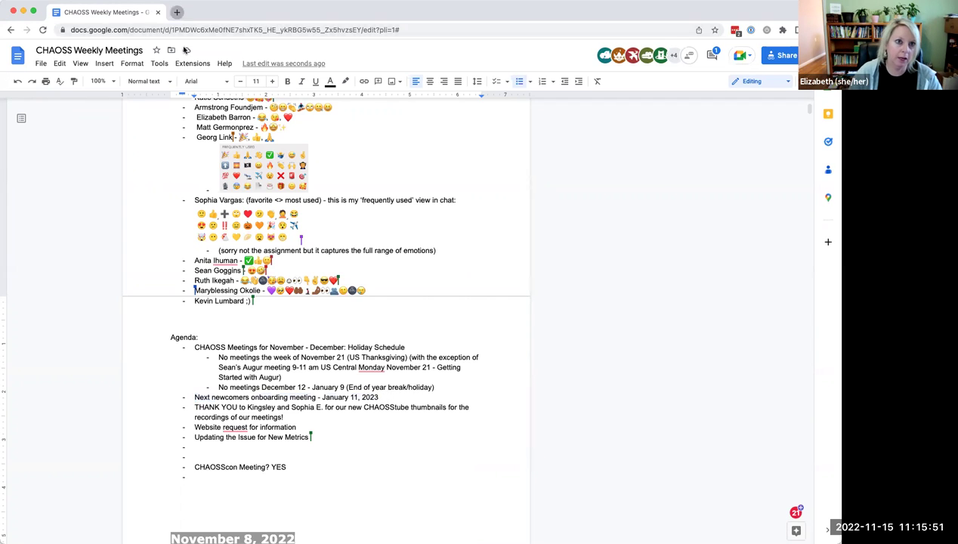
# Step: Open chaoss.community/participate in a new tab and scroll down to the meeting calendar
pyautogui.press('super+t')
pyautogui.write('chaoss.')
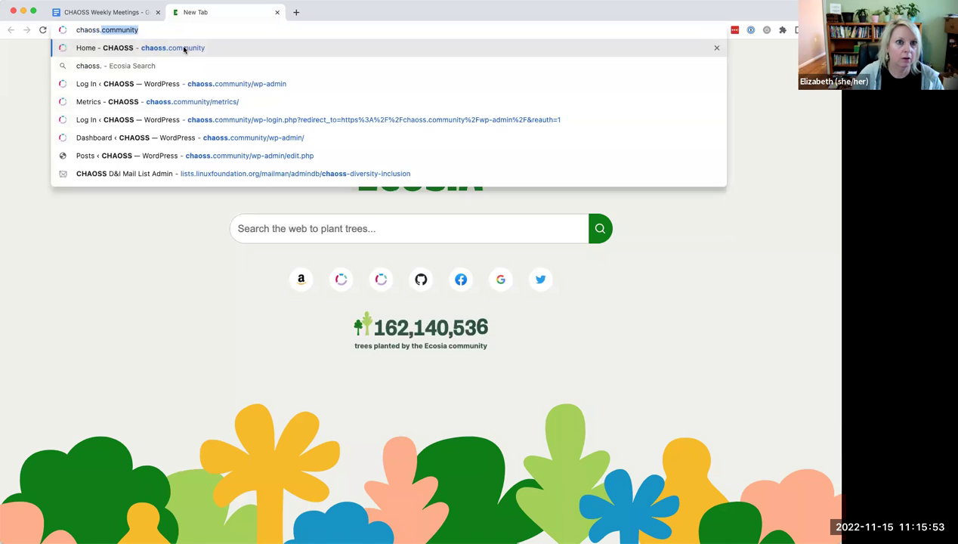
pyautogui.write('community/part')
pyautogui.press('Return')
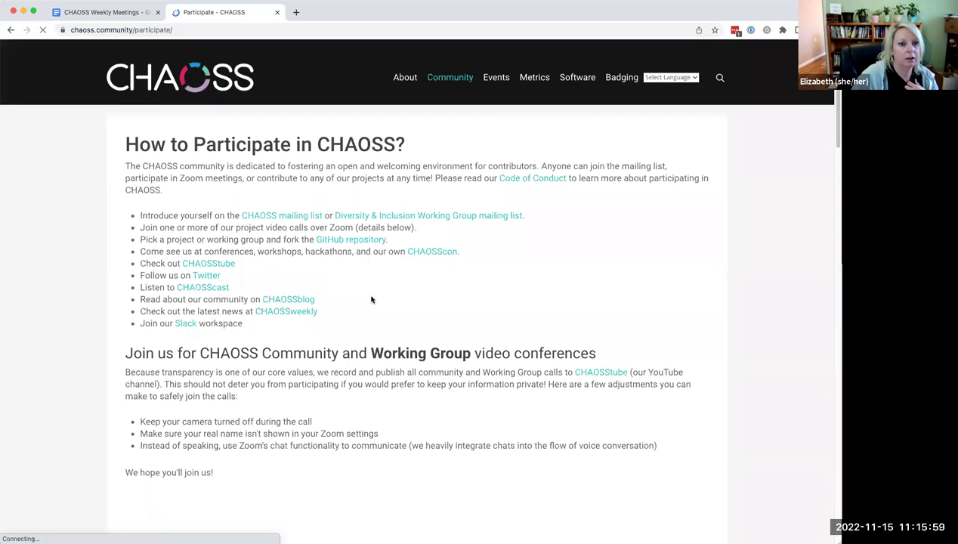
pyautogui.scroll(-5, 370, 300)
pyautogui.scroll(-2, 370, 299)
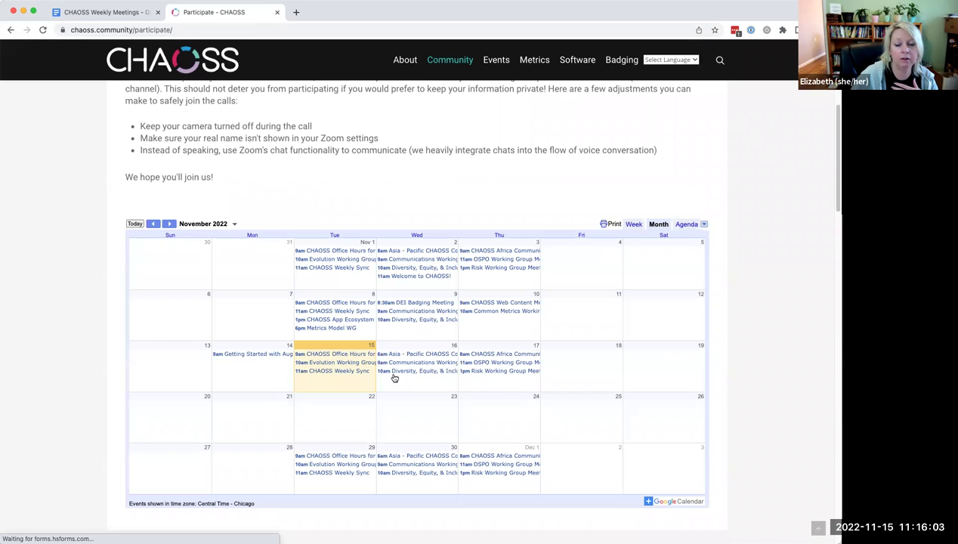
pyautogui.scroll(-1, 426, 406)
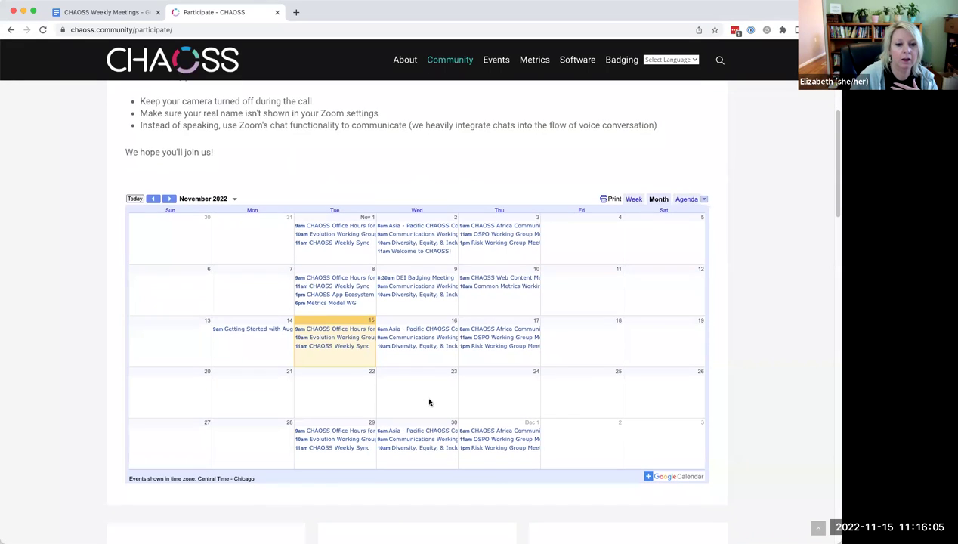
# Step: Advance the calendar to January 2023, then return to the meeting notes
pyautogui.click(171, 199)
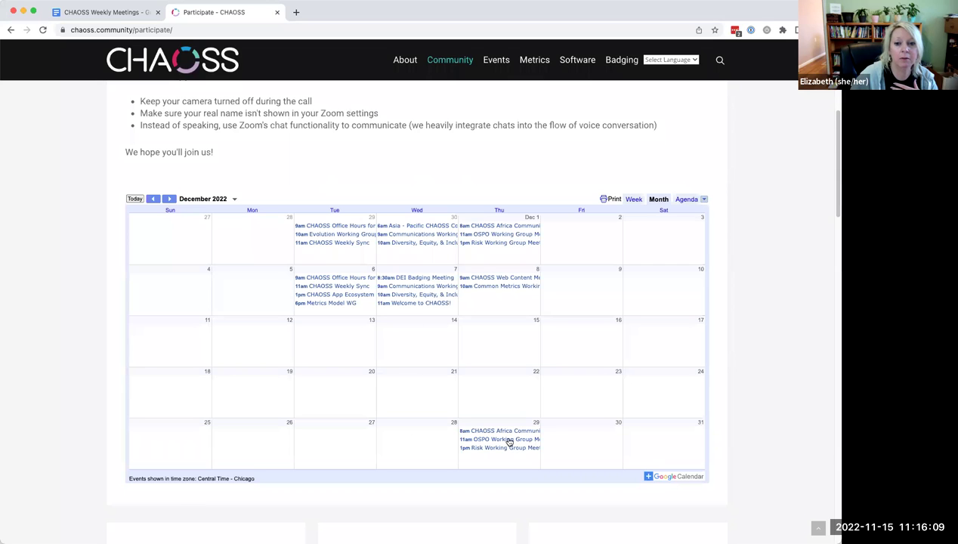
pyautogui.click(170, 198)
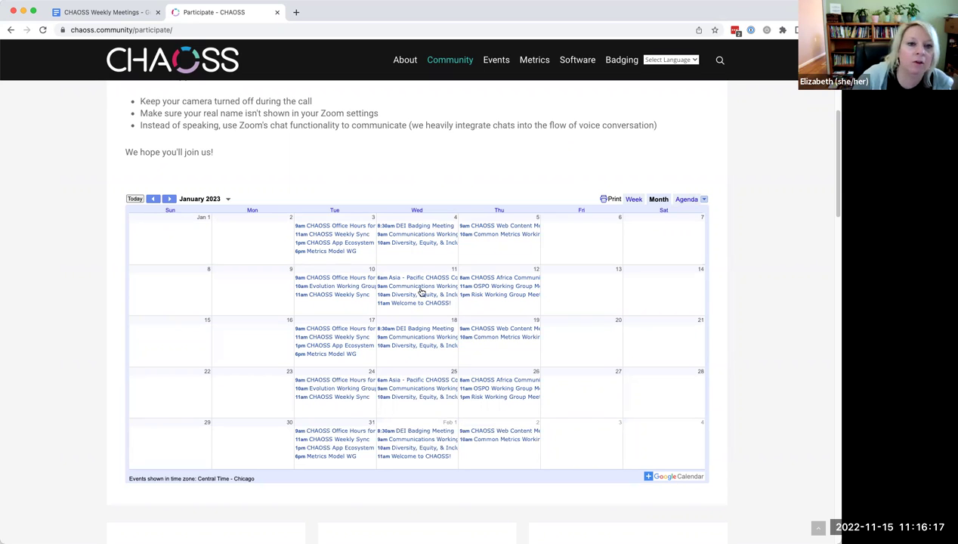
pyautogui.click(118, 15)
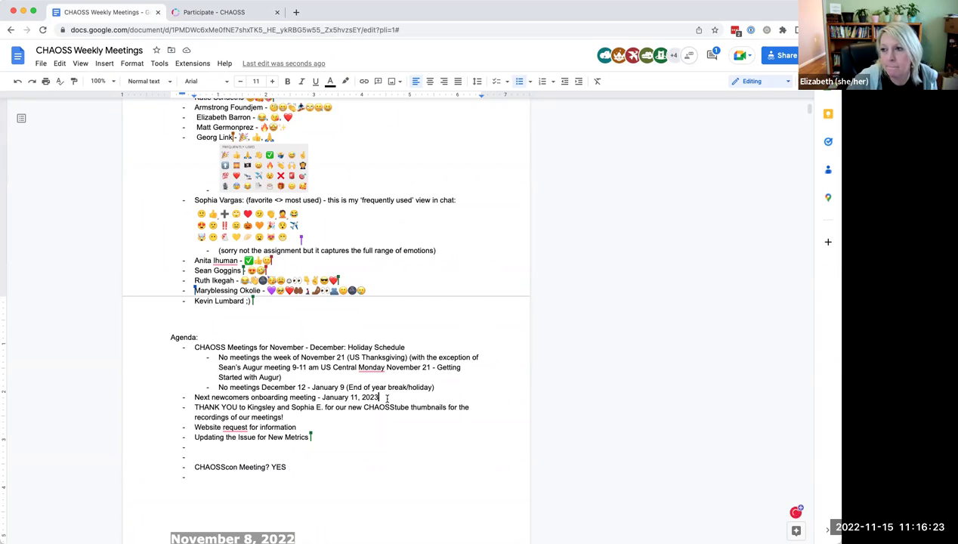
# Step: Place the caret after 'January 11, 2023', then select the THANK YOU agenda item
pyautogui.click(386, 398)
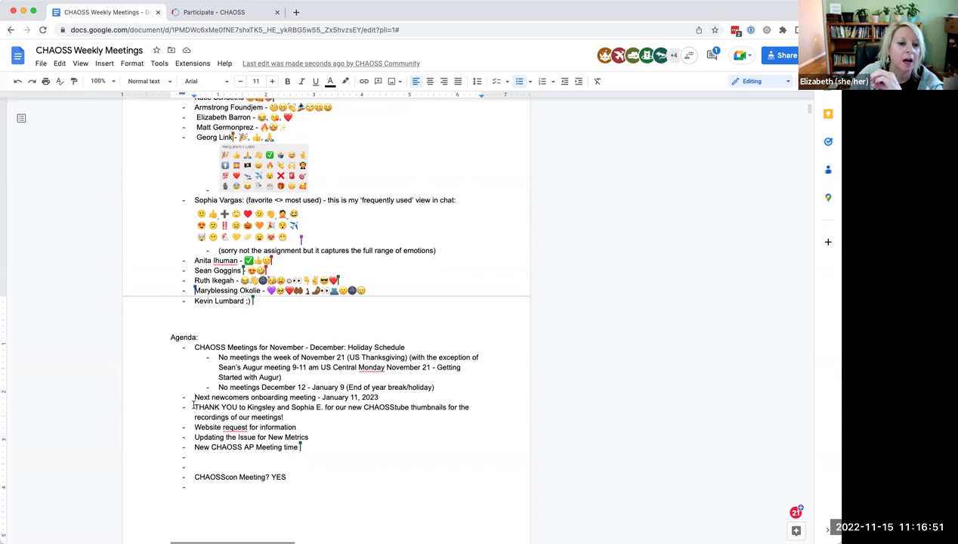
pyautogui.moveTo(193, 406); pyautogui.dragTo(292, 415)
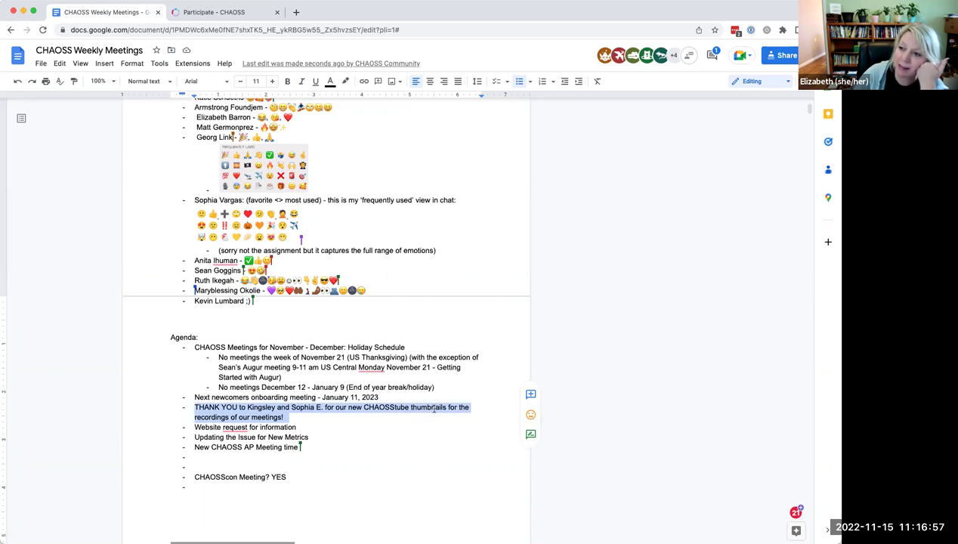
# Step: Open youtube.com and the CHAOSS account menu, close the thumbnail Drive folder, and return to the notes
pyautogui.click(296, 12)
pyautogui.write('youtube')
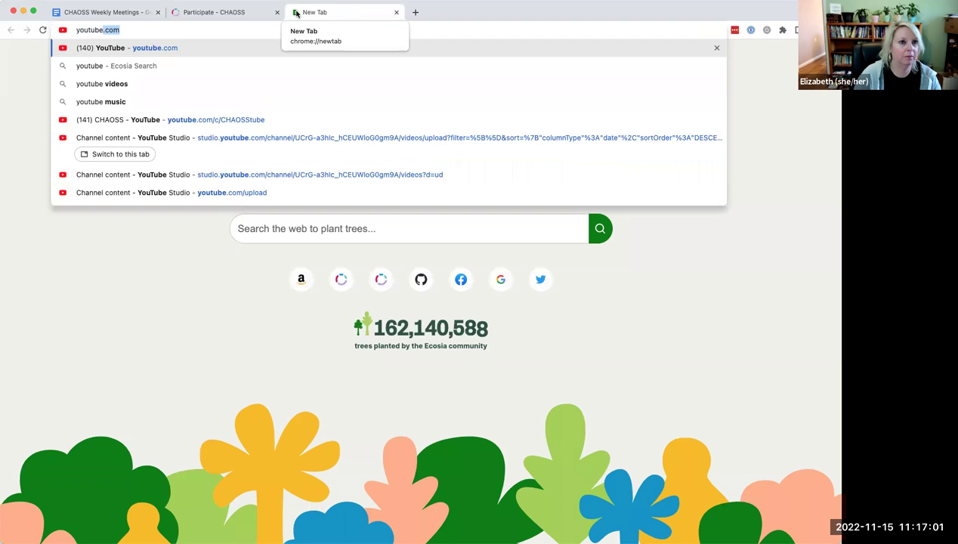
pyautogui.press('Return')
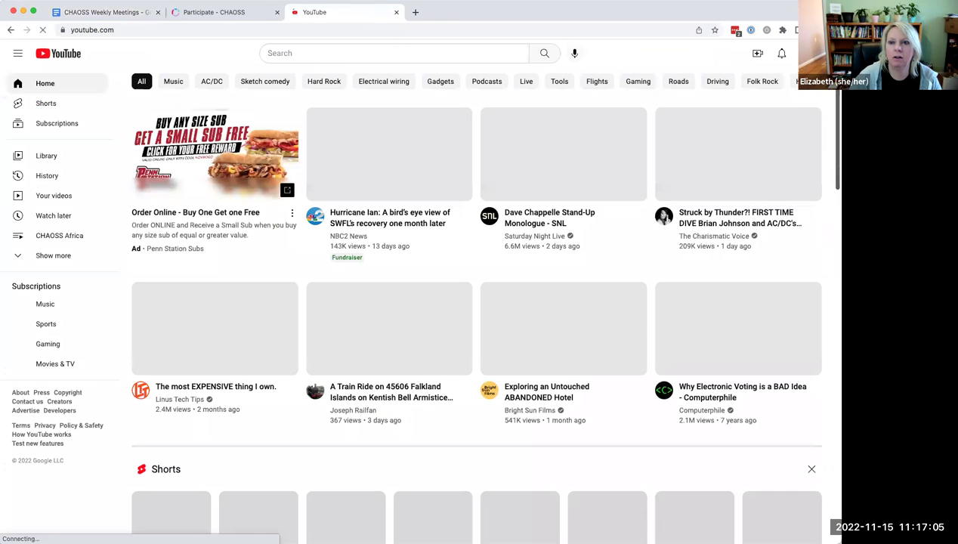
pyautogui.click(812, 53)
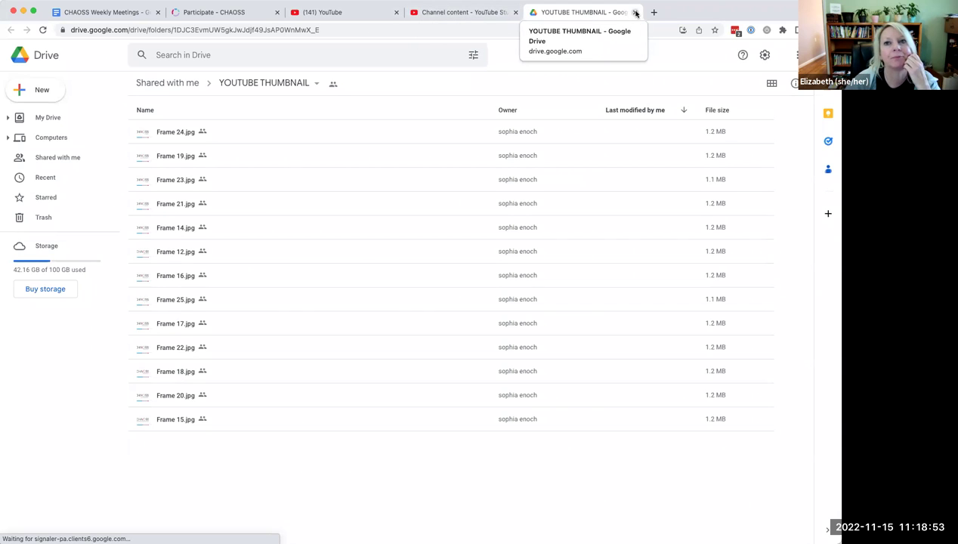
pyautogui.click(636, 12)
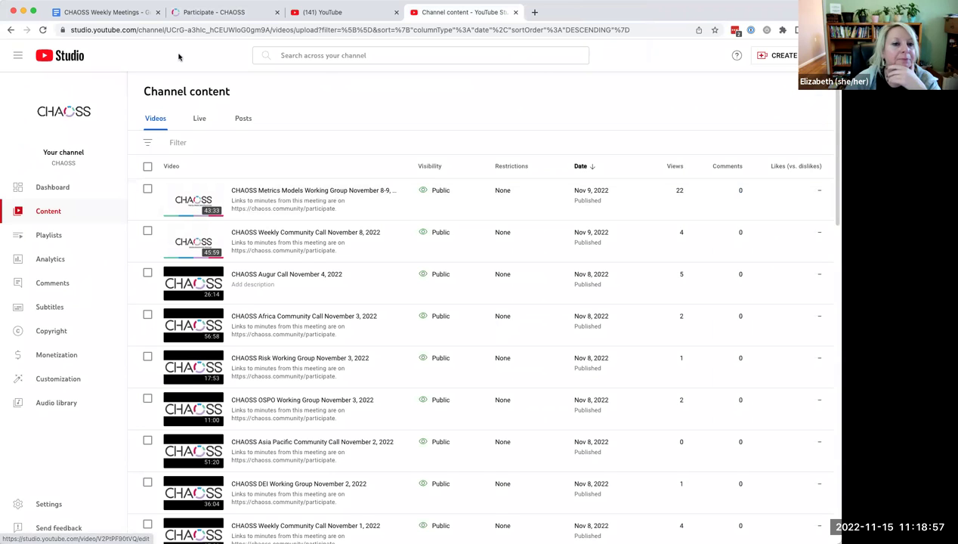
pyautogui.click(81, 12)
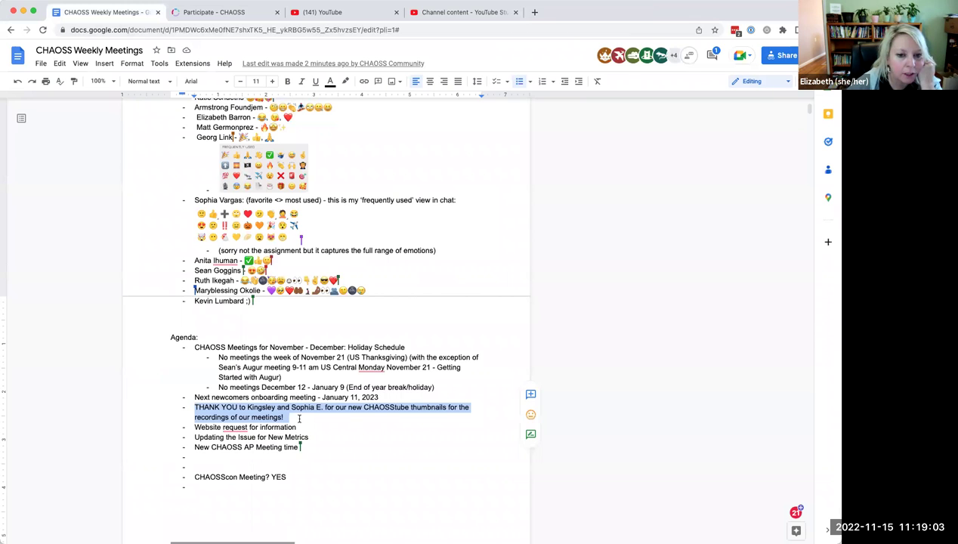
# Step: Add a Software sub-bullet under the Website request item, assigned to two volunteers
pyautogui.click(299, 418)
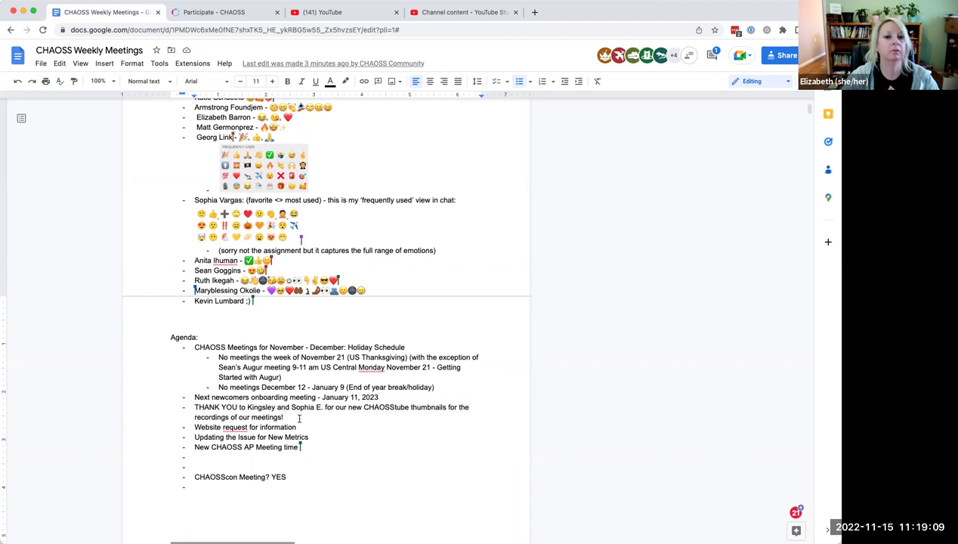
pyautogui.click(192, 428)
pyautogui.moveTo(192, 428); pyautogui.dragTo(340, 427)
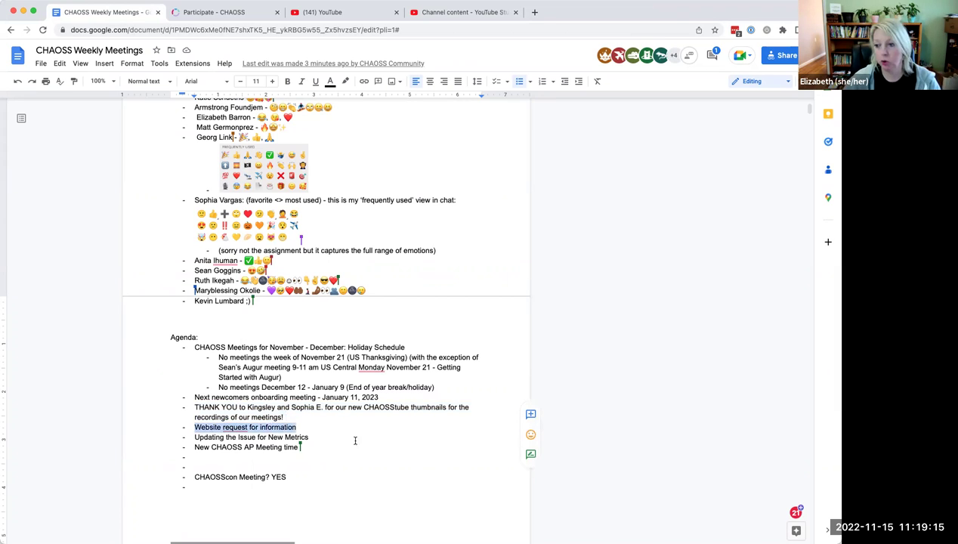
pyautogui.click(310, 436)
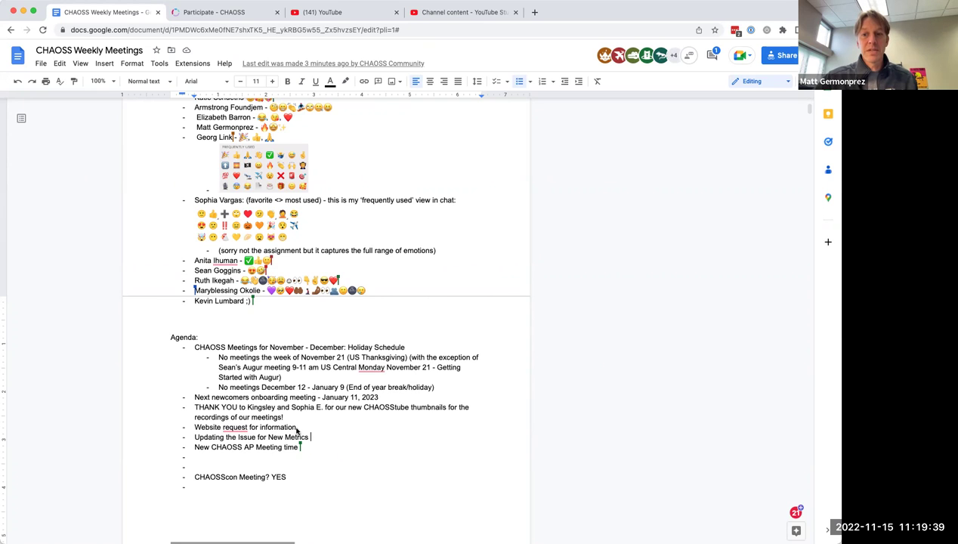
pyautogui.click(307, 430)
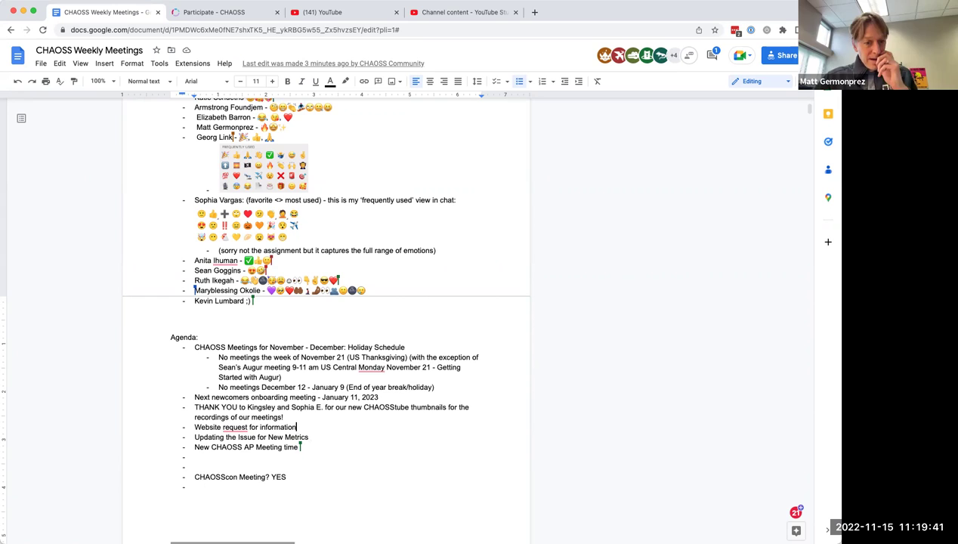
pyautogui.press('Return')
pyautogui.press('Tab')
pyautogui.write('Software: Georg and Sean')
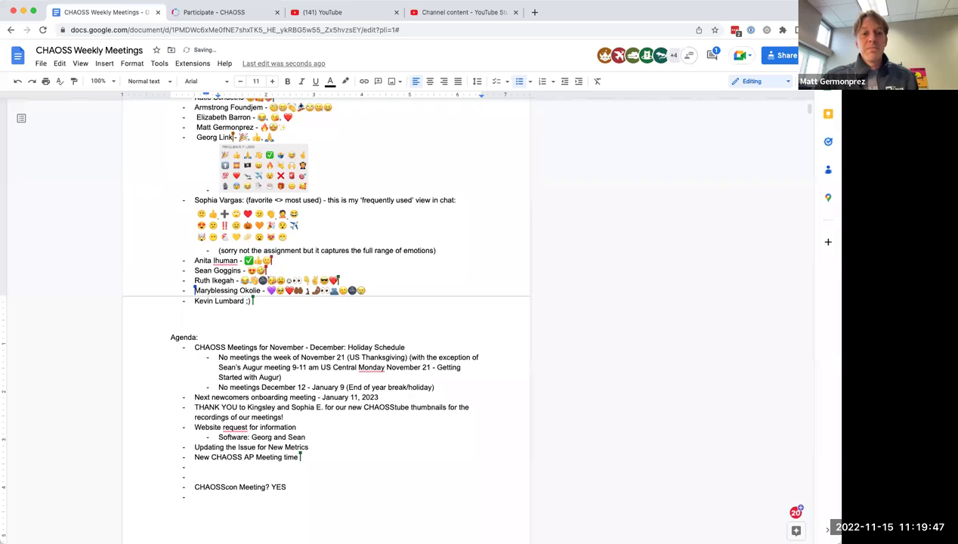
# Step: Add a 'Badging: general' sub-bullet and append '/content for new site' to the Website request line
pyautogui.press('Return')
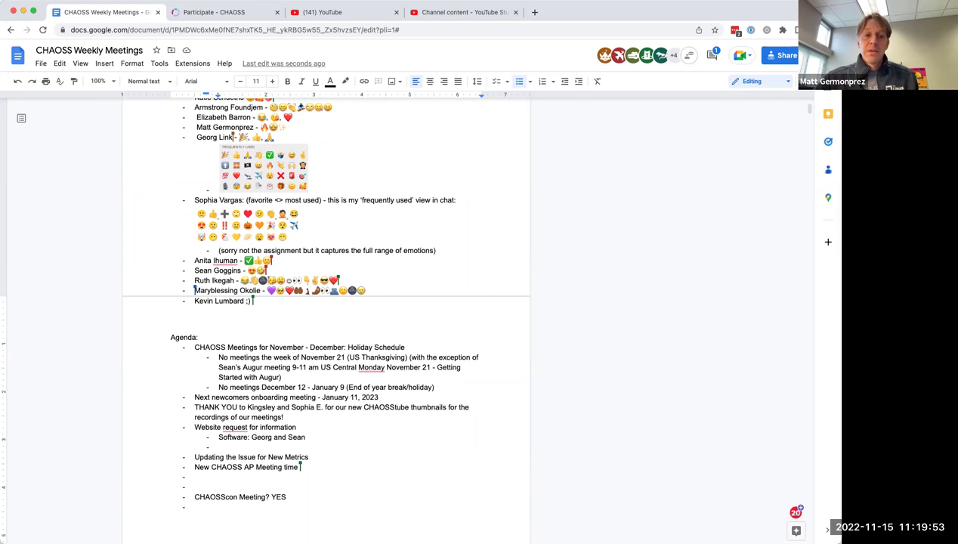
pyautogui.write('Badging')
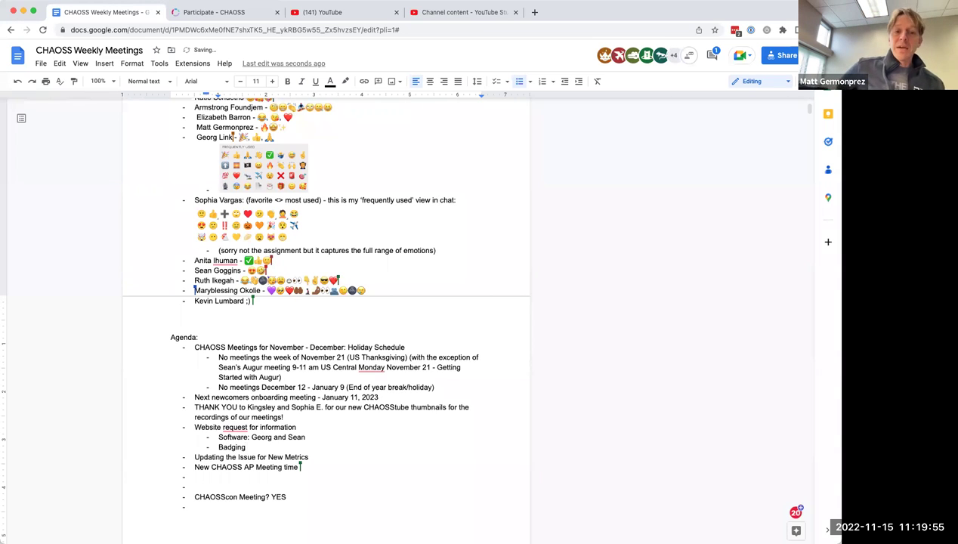
pyautogui.write(': gen')
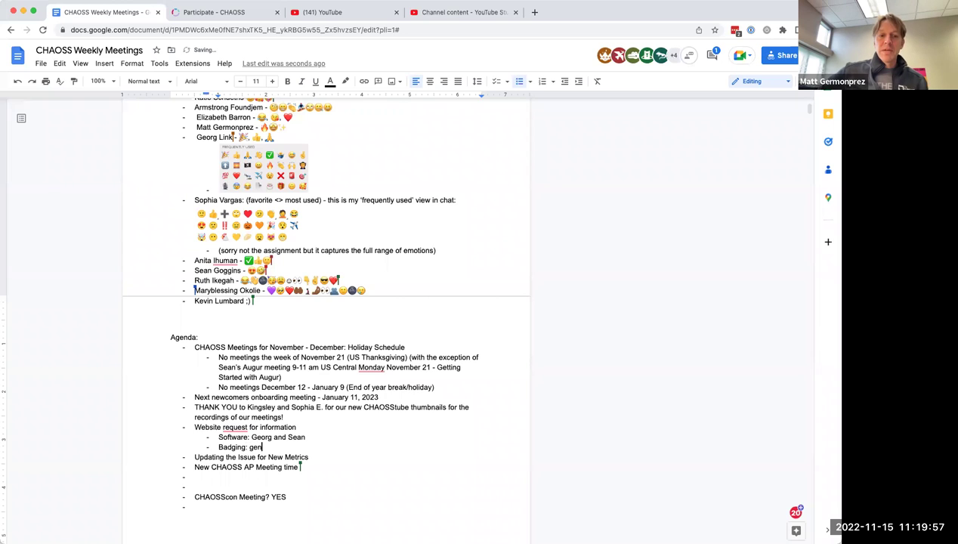
pyautogui.write('eral')
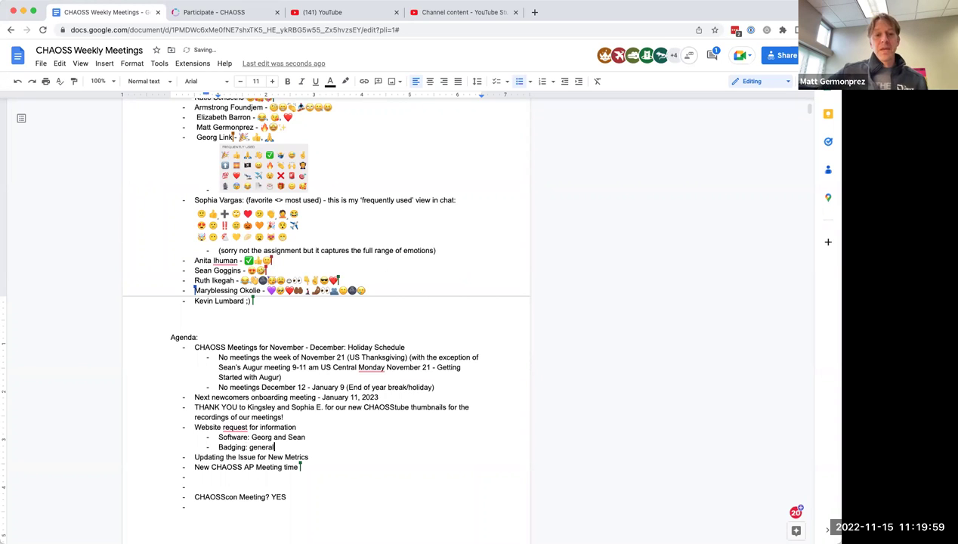
pyautogui.click(313, 427)
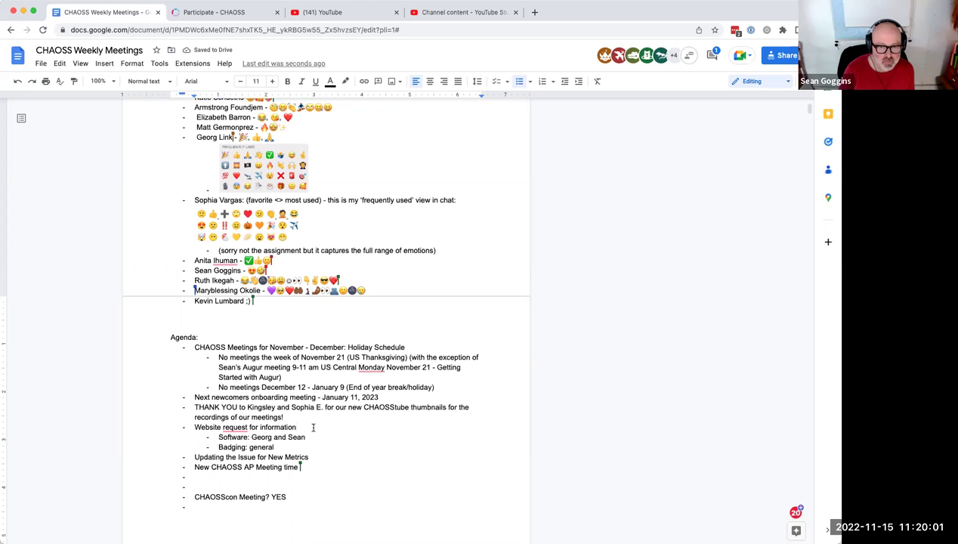
pyautogui.write('/content for new site')
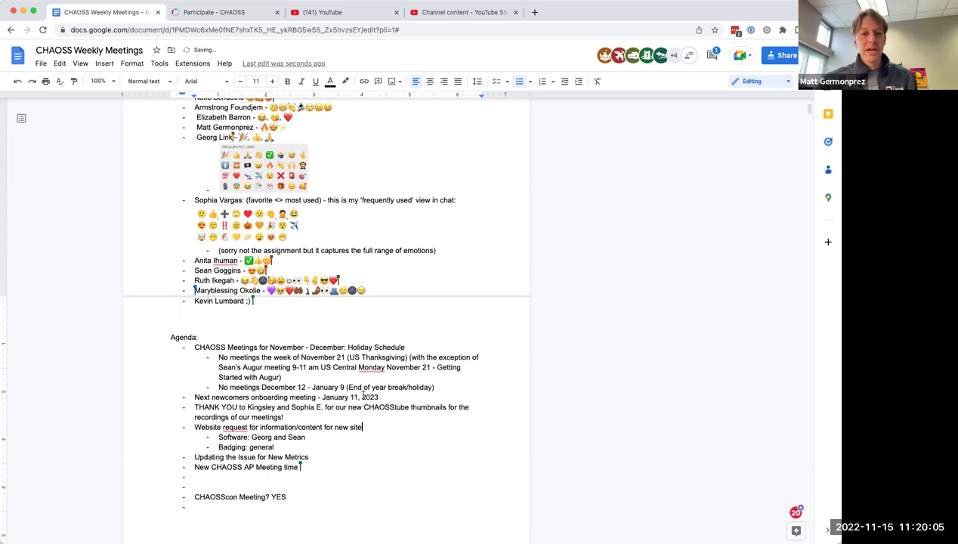
# Step: Add an About sub-bullet for two volunteers and add a third volunteer to Software
pyautogui.click(301, 446)
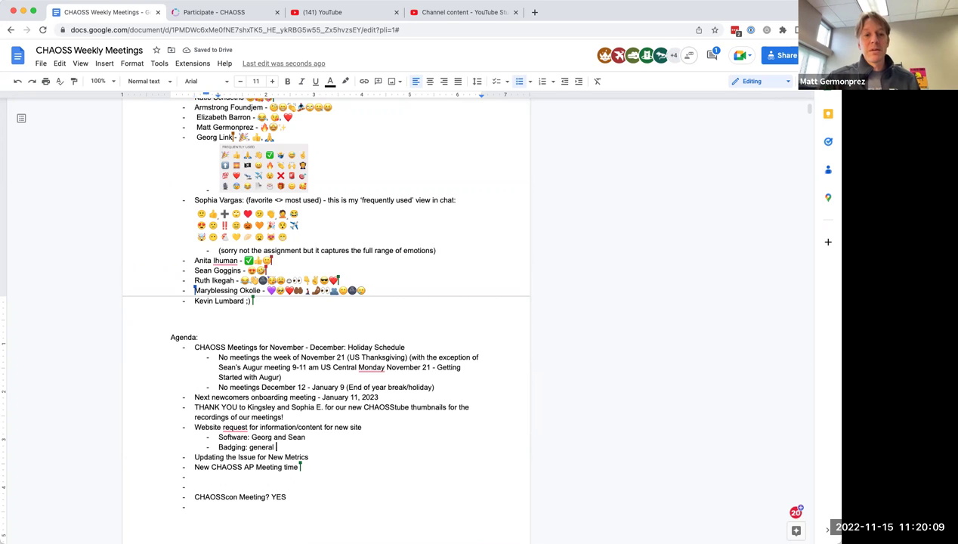
pyautogui.press('Return')
pyautogui.write('About')
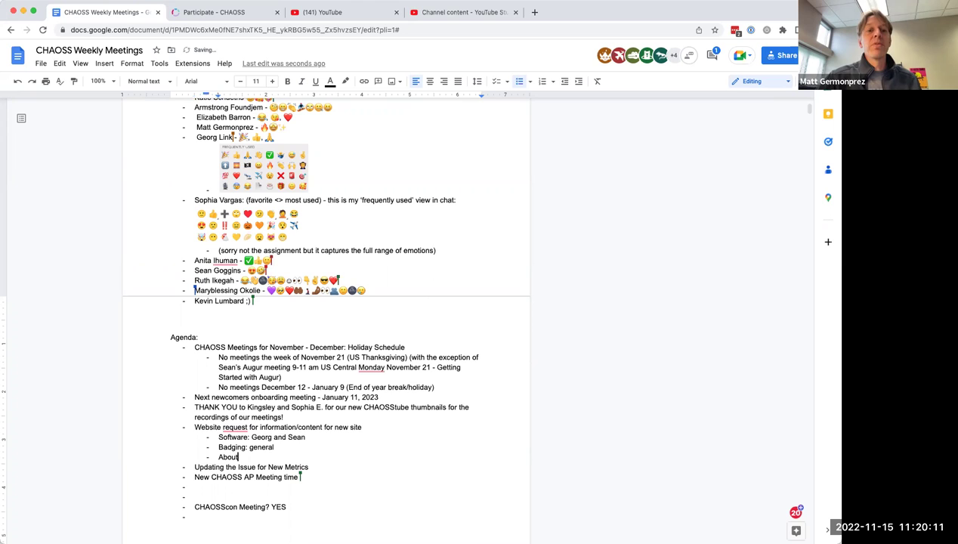
pyautogui.write(': Matt a')
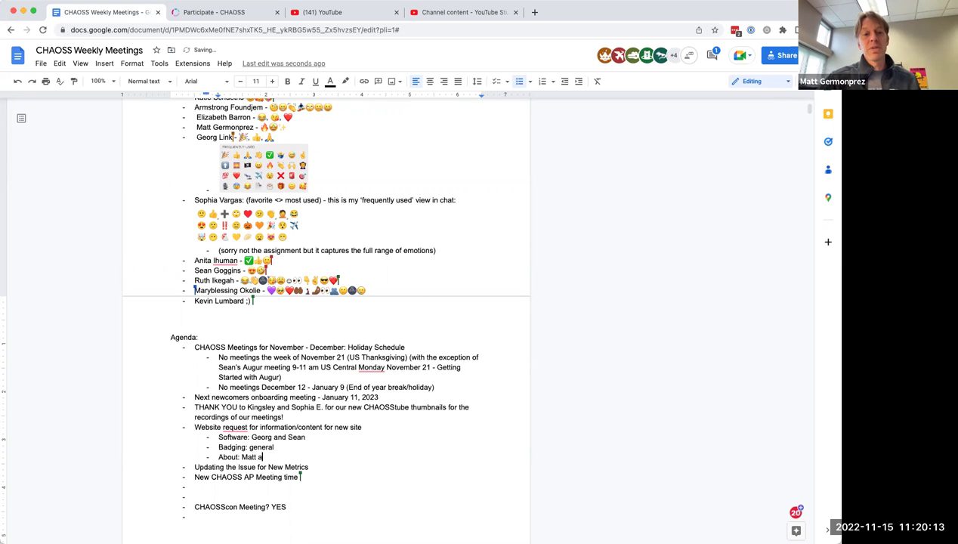
pyautogui.write('nd Elizabeth')
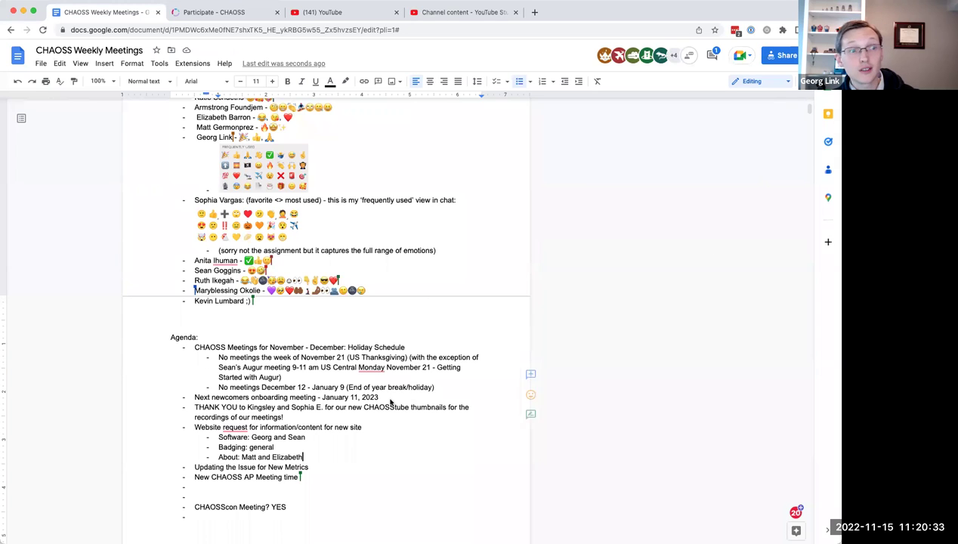
pyautogui.click(270, 437)
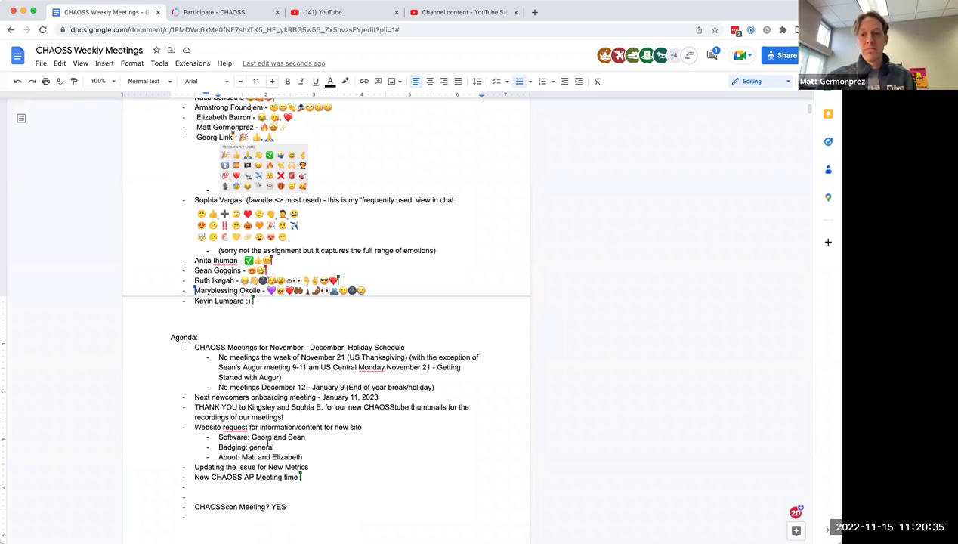
pyautogui.write('/Emilio')
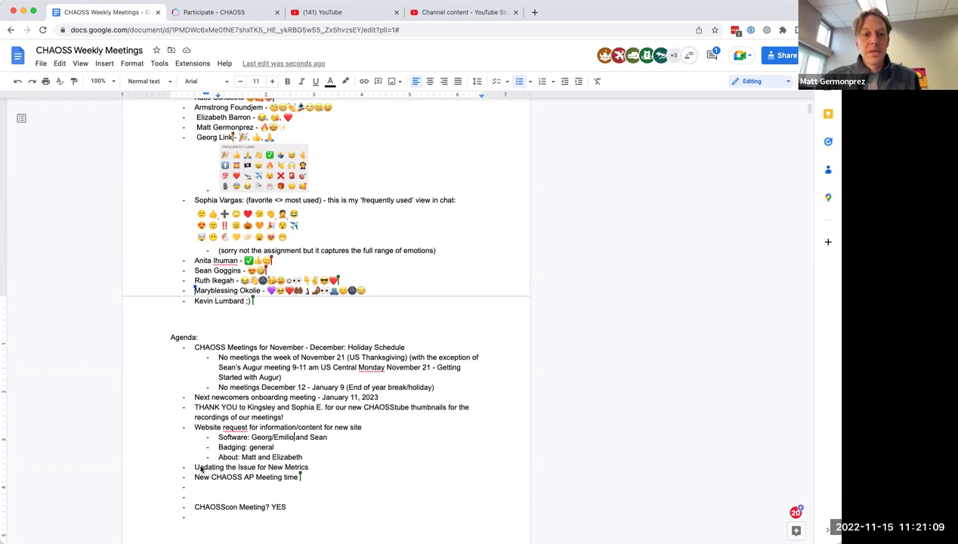
pyautogui.moveTo(194, 467); pyautogui.dragTo(309, 468)
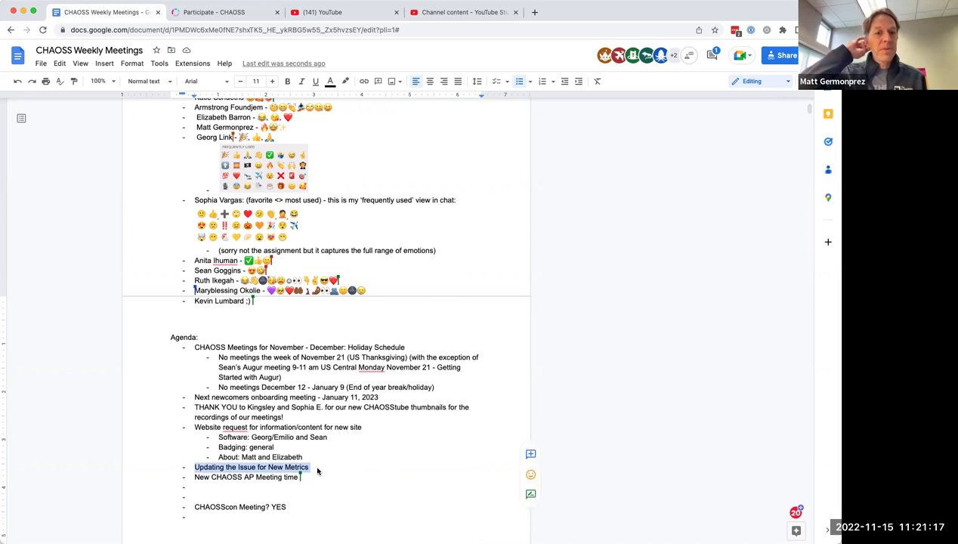
pyautogui.click(317, 468)
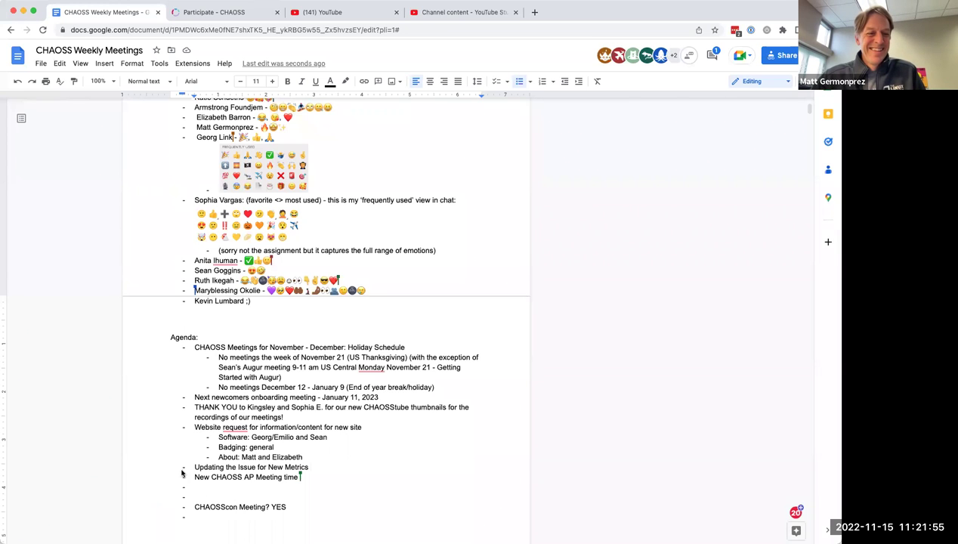
# Step: Append '2 hours earlier, and will be in Chinese (maybe)' to the New CHAOSS AP Meeting time item
pyautogui.moveTo(195, 477); pyautogui.dragTo(300, 477)
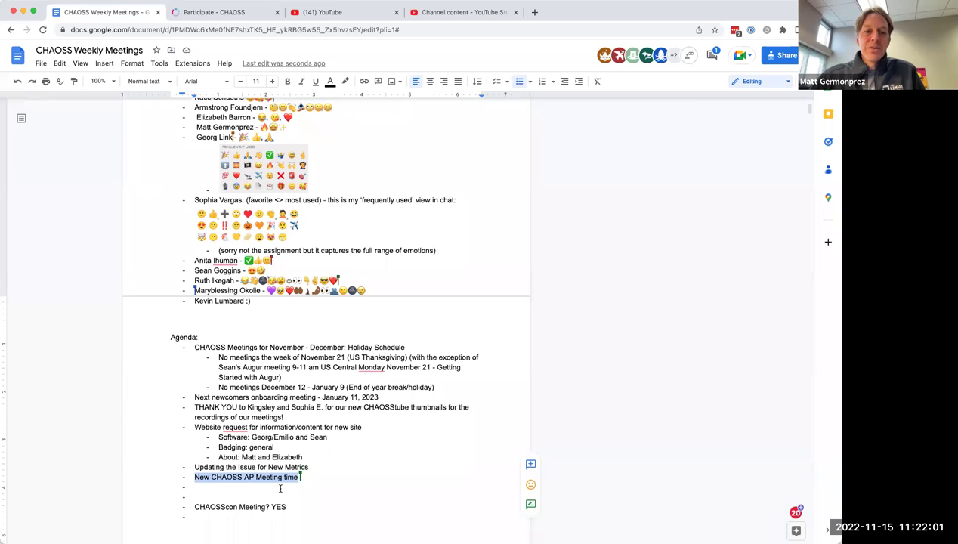
pyautogui.click(307, 477)
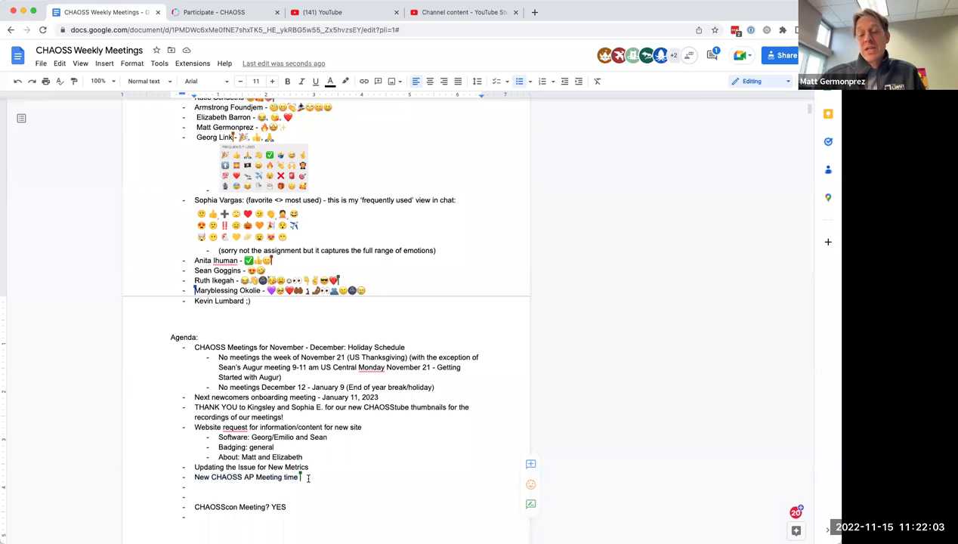
pyautogui.write('2 hours earlier')
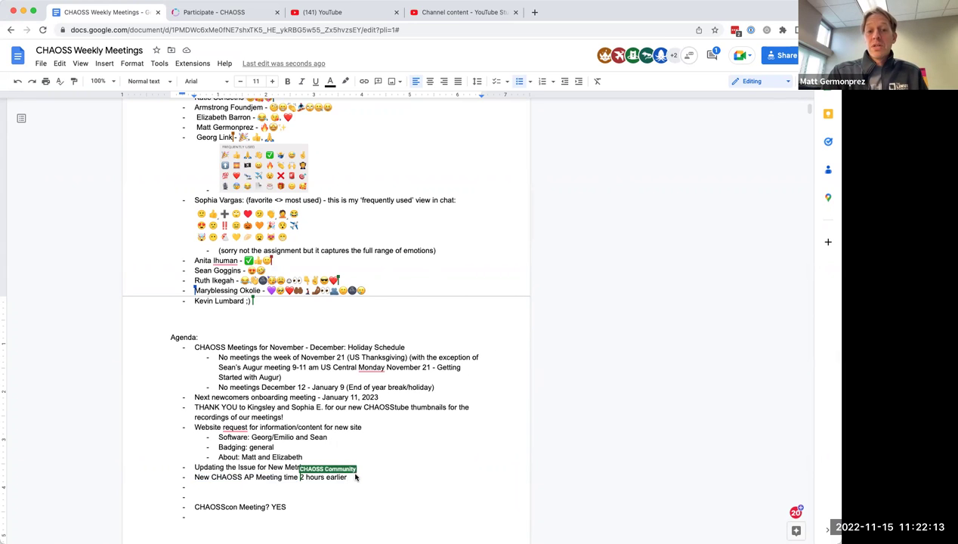
pyautogui.write(', and will be in Chinese')
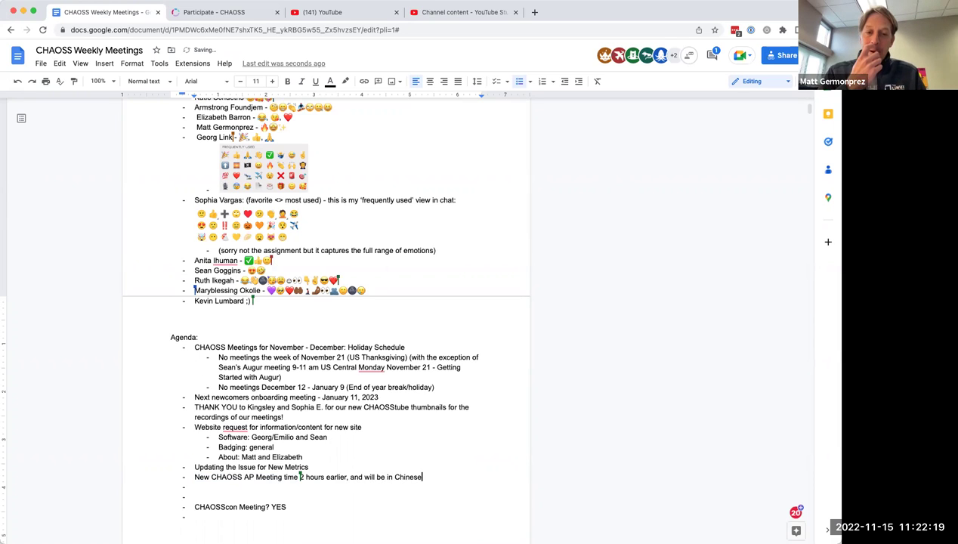
pyautogui.write(' (maybe)')
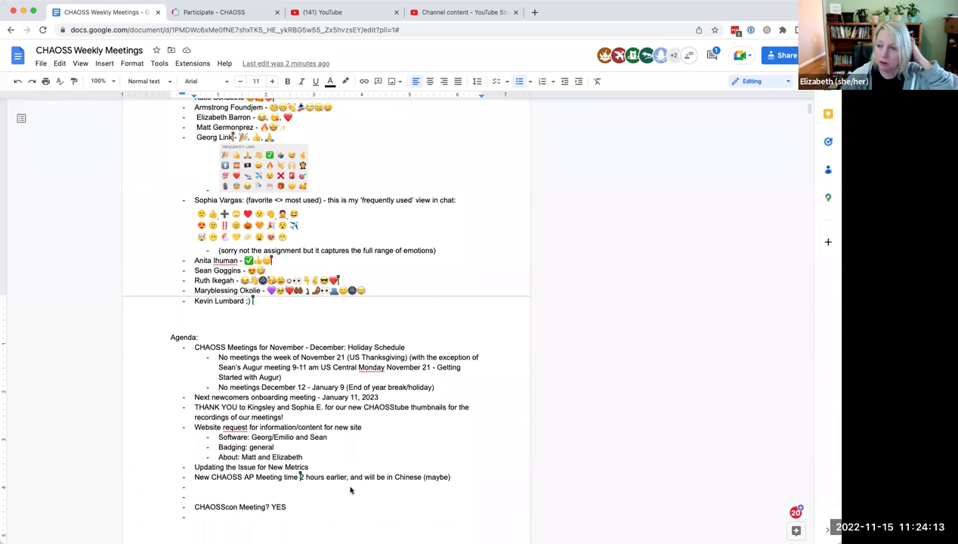
# Step: Place the cursor on the empty agenda bullet below the AP meeting time item
pyautogui.click(195, 492)
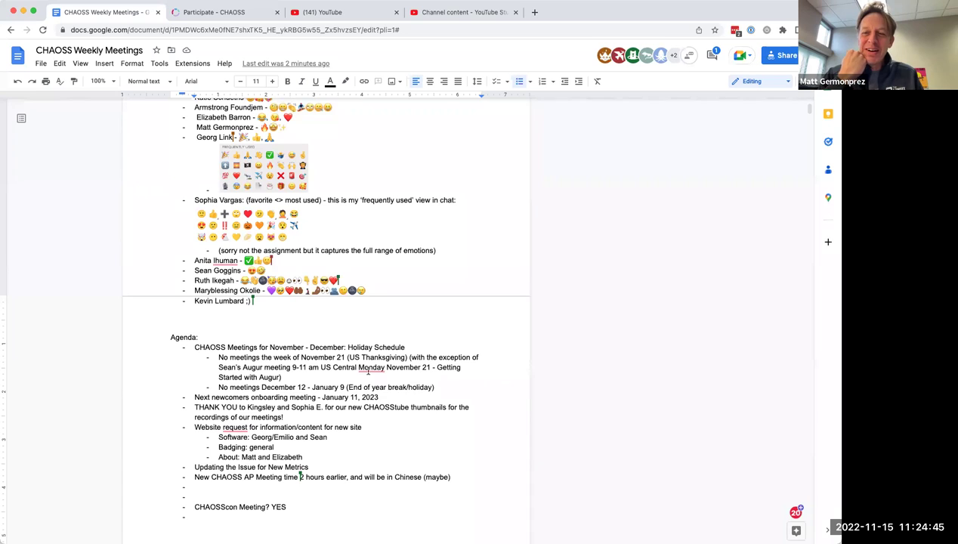
pyautogui.moveTo(368, 371)
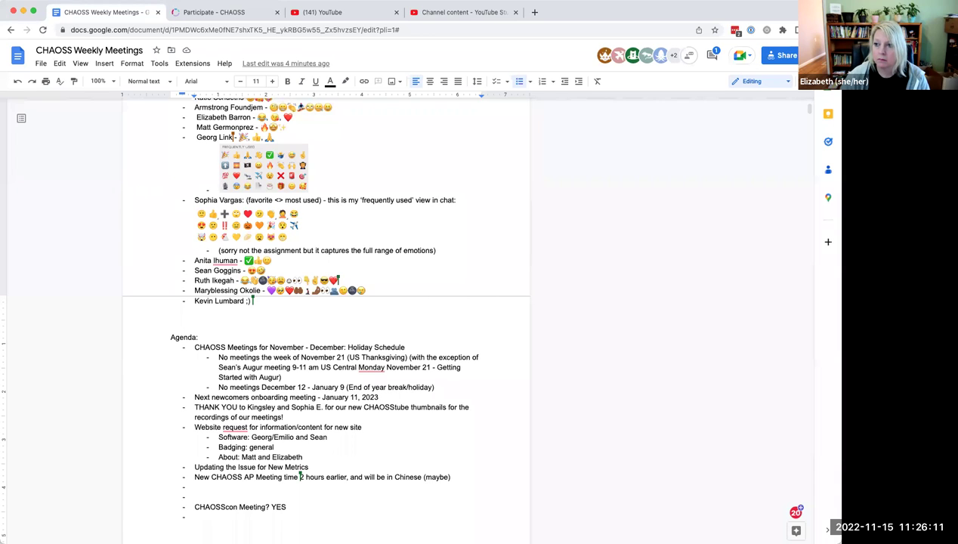
pyautogui.click(199, 495)
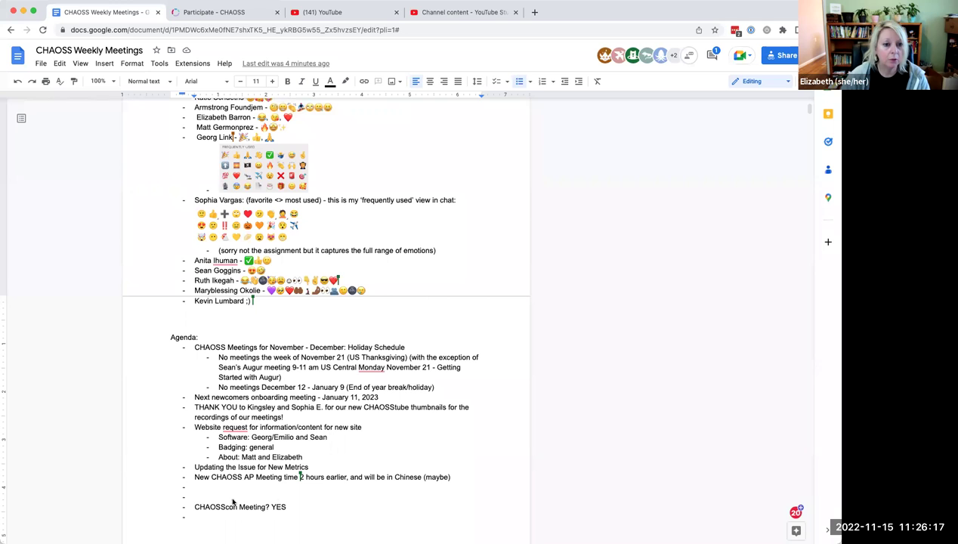